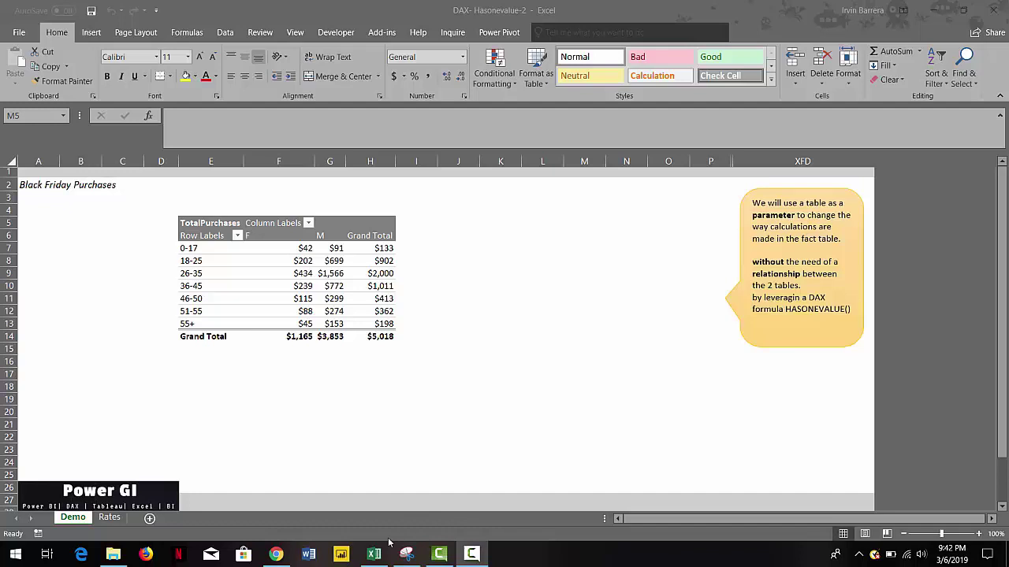
- Open the Power Pivot data model in Diagram View, then enlarge and centre the BlackFriday table
left_click(489, 35)
left_click(31, 66)
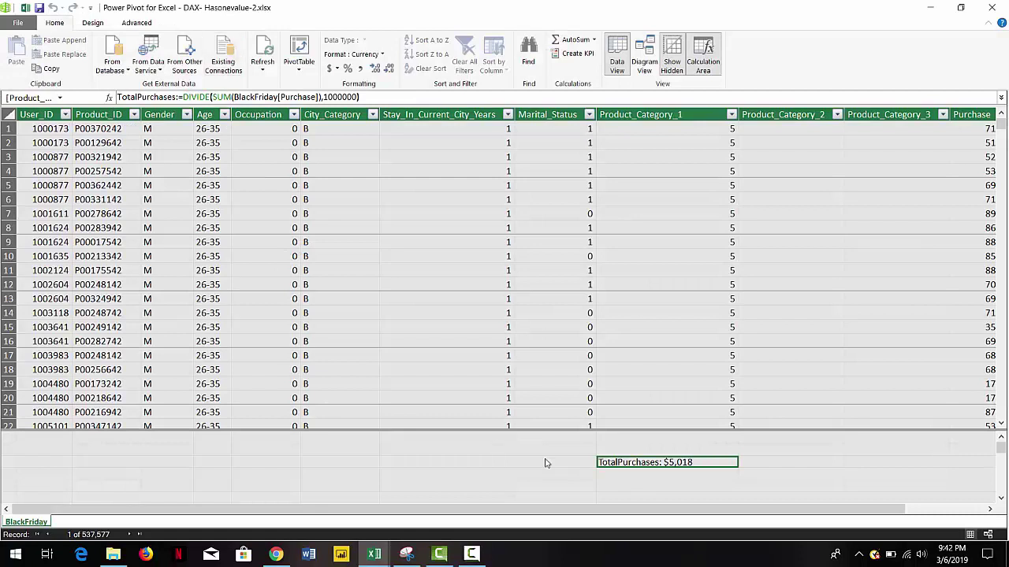
left_click(644, 57)
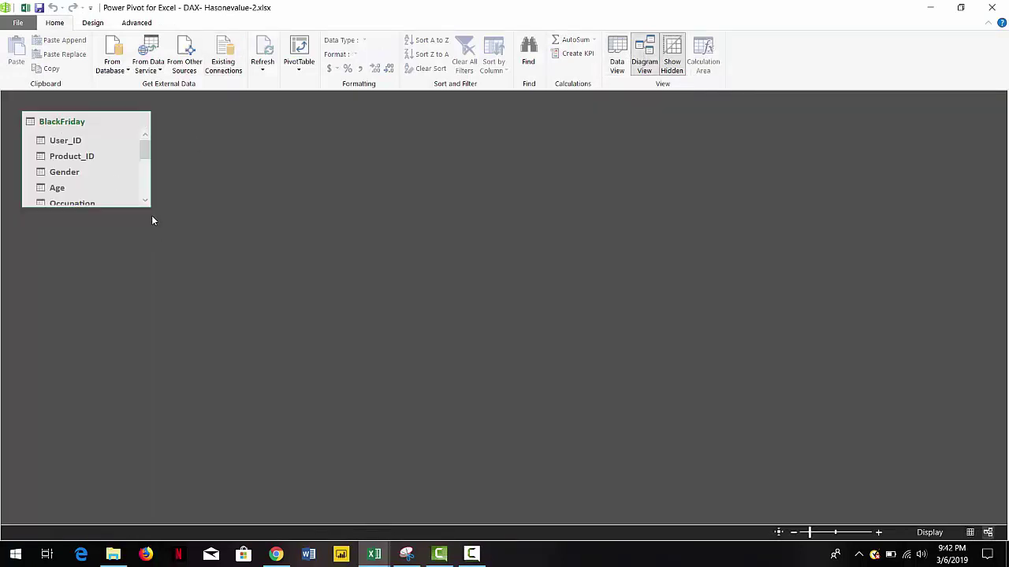
left_click_drag(150, 224, 152, 385)
left_click_drag(79, 125, 362, 161)
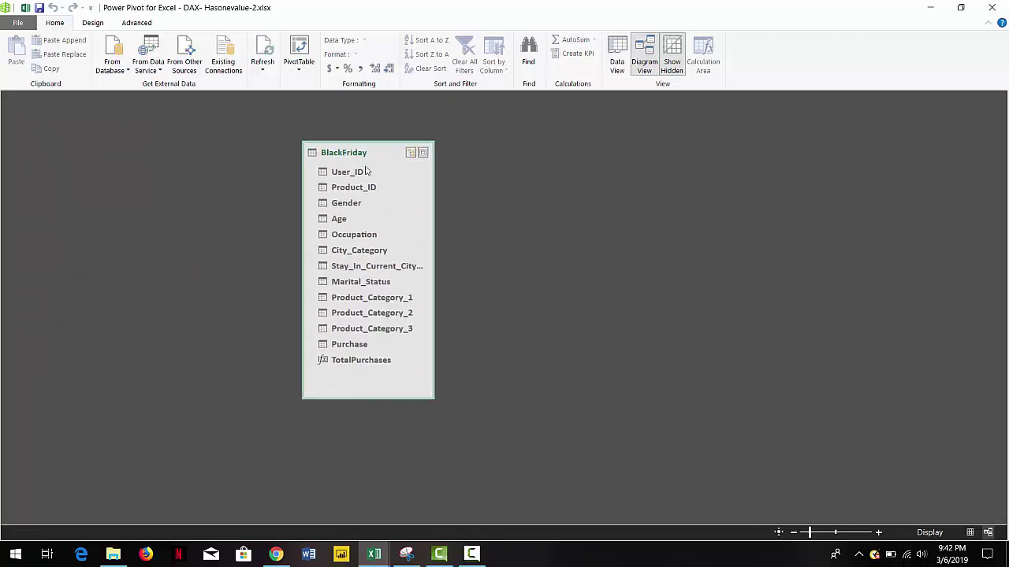
- Inspect the TotalPurchases measure formula DIVIDE(SUM(BlackFriday[Purchase]),1000000), totalling $5,018, in Data View
left_click(349, 363)
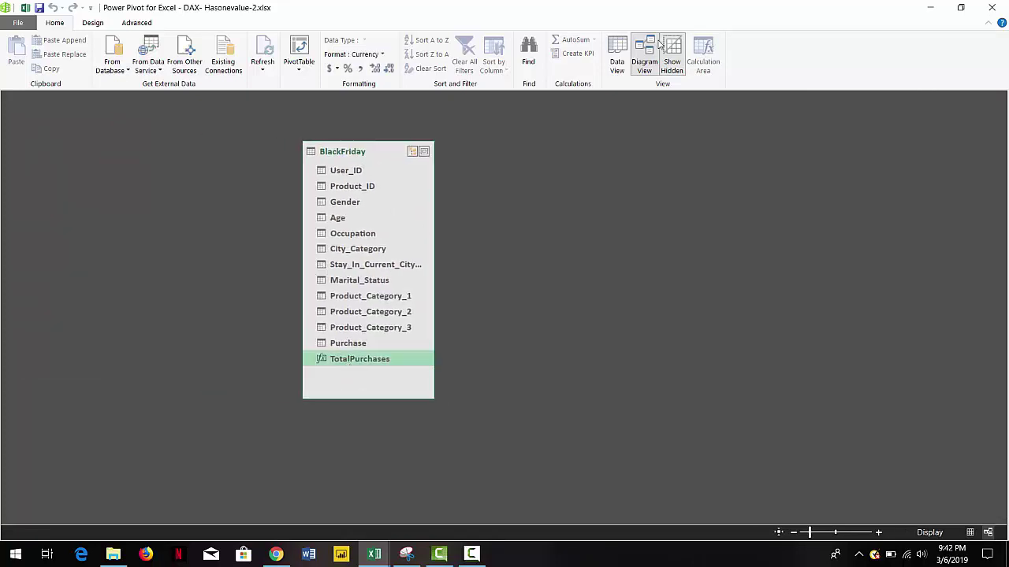
left_click(617, 57)
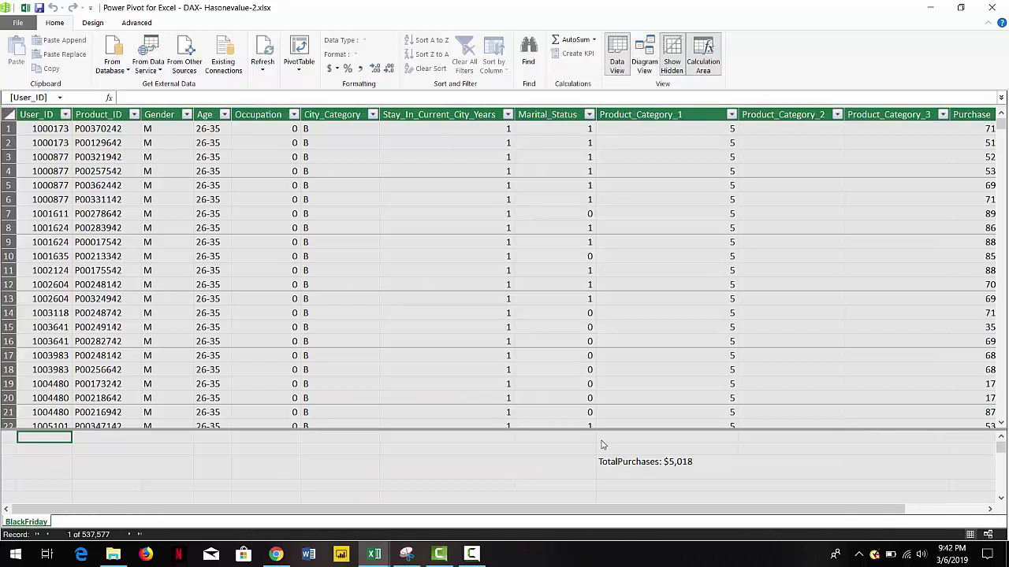
left_click(645, 463)
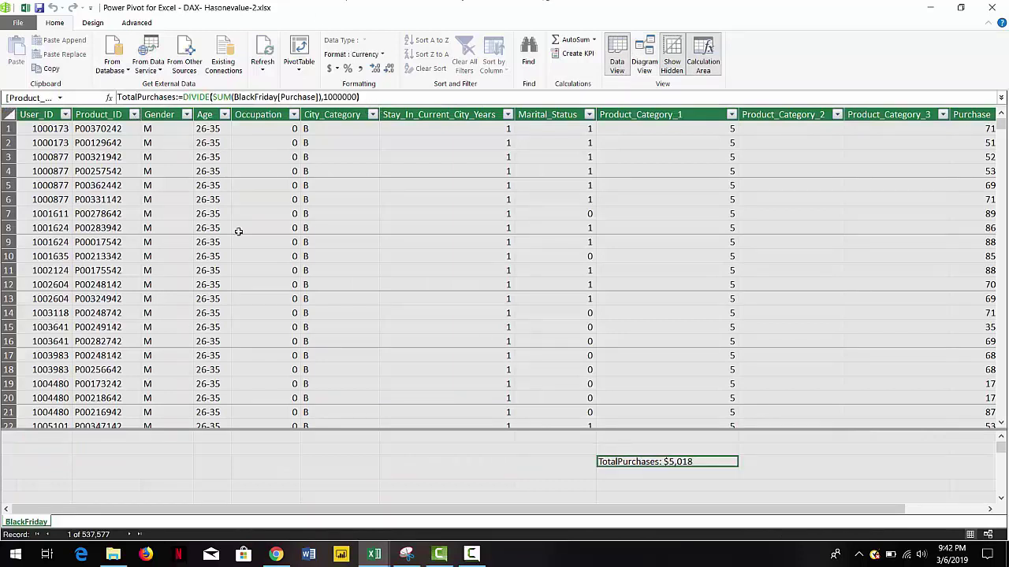
- Back in Excel, select the pivot table, its age group labels and its F/M purchase values
left_click(25, 8)
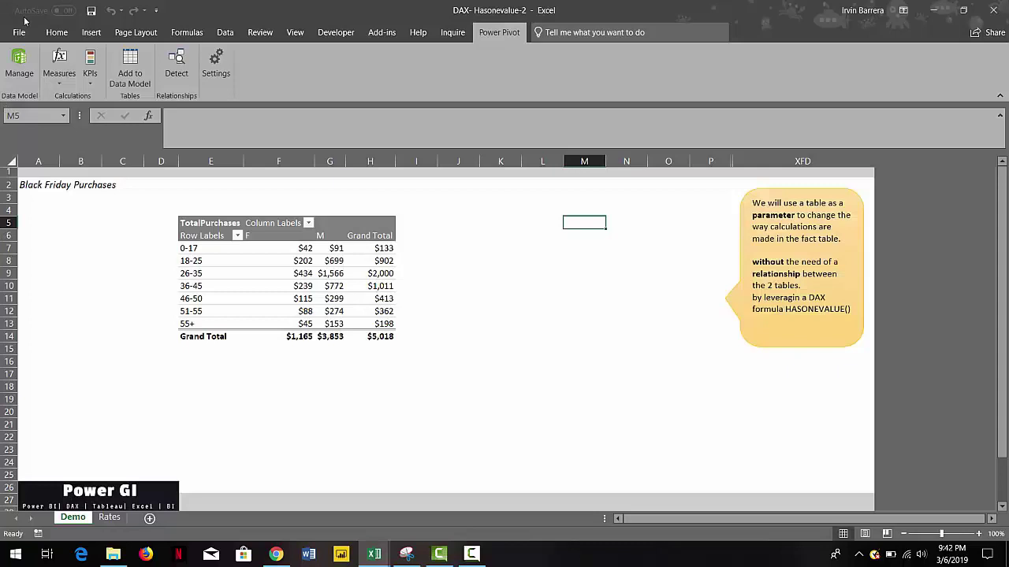
left_click(477, 282)
left_click_drag(197, 223, 376, 335)
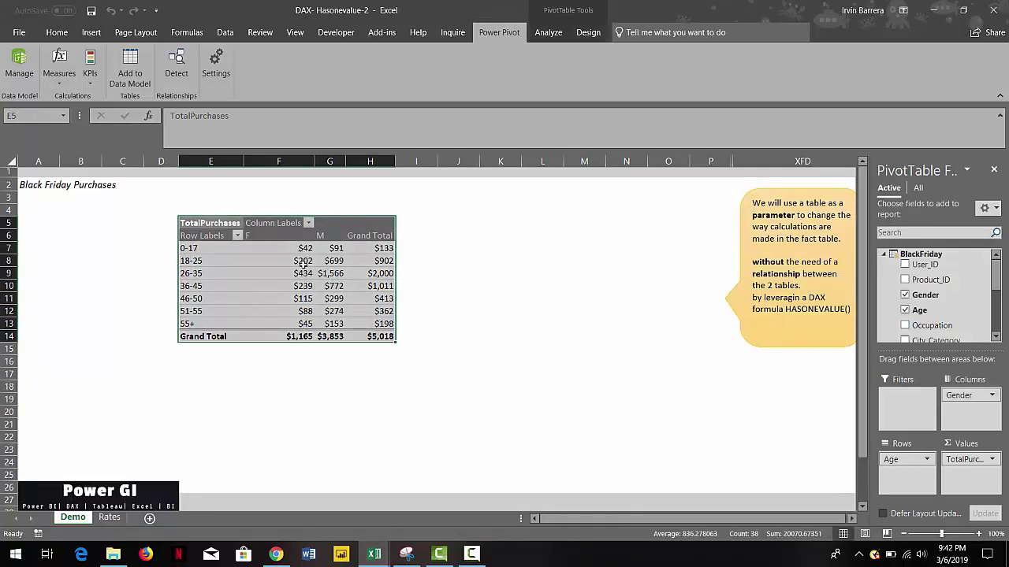
left_click_drag(211, 248, 226, 323)
left_click_drag(272, 248, 331, 326)
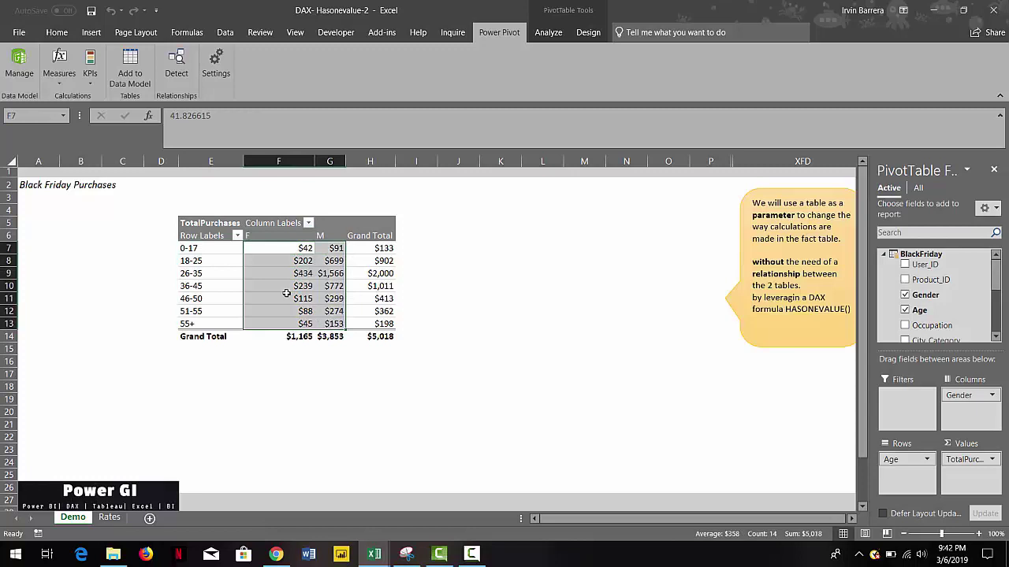
- On the Rates sheet, select the seven-currency ForeignCurrency/Rate table A1:B8
left_click(108, 517)
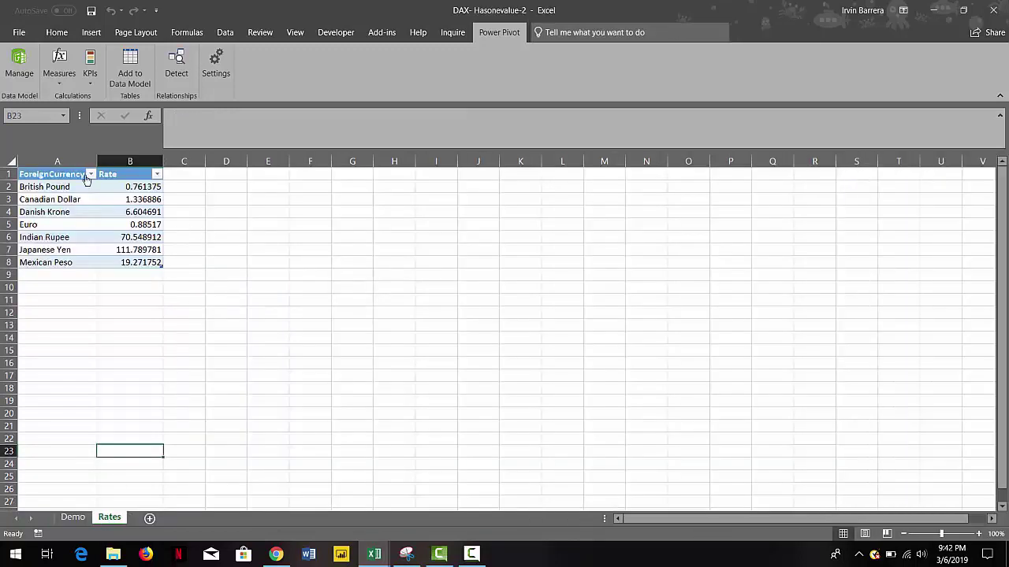
left_click_drag(86, 175, 160, 264)
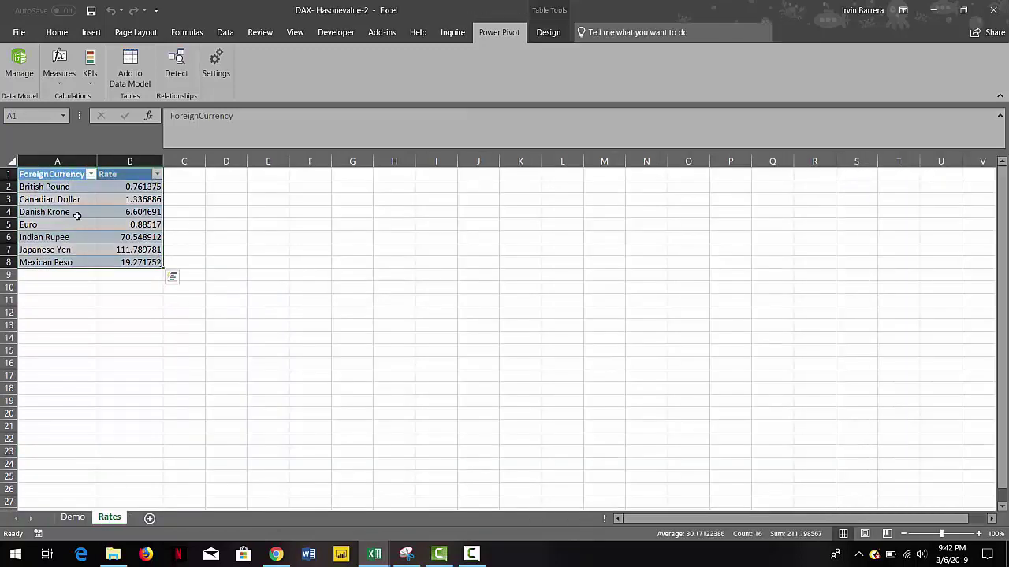
left_click(60, 189)
left_click(62, 200)
left_click(65, 212)
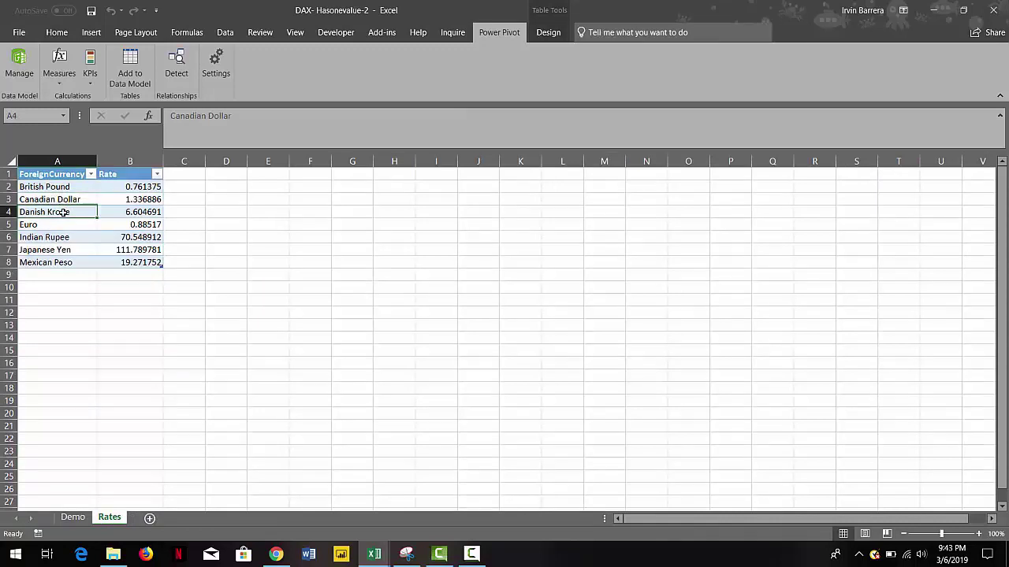
left_click(57, 225)
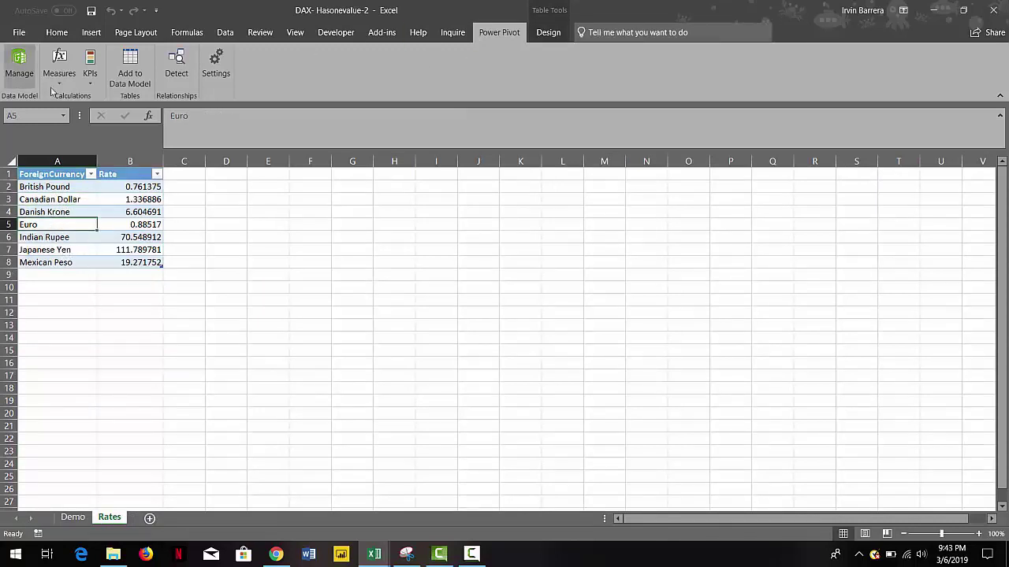
- Add the Rates table to the model, placing it unlinked beside BlackFriday in Diagram View
left_click(142, 76)
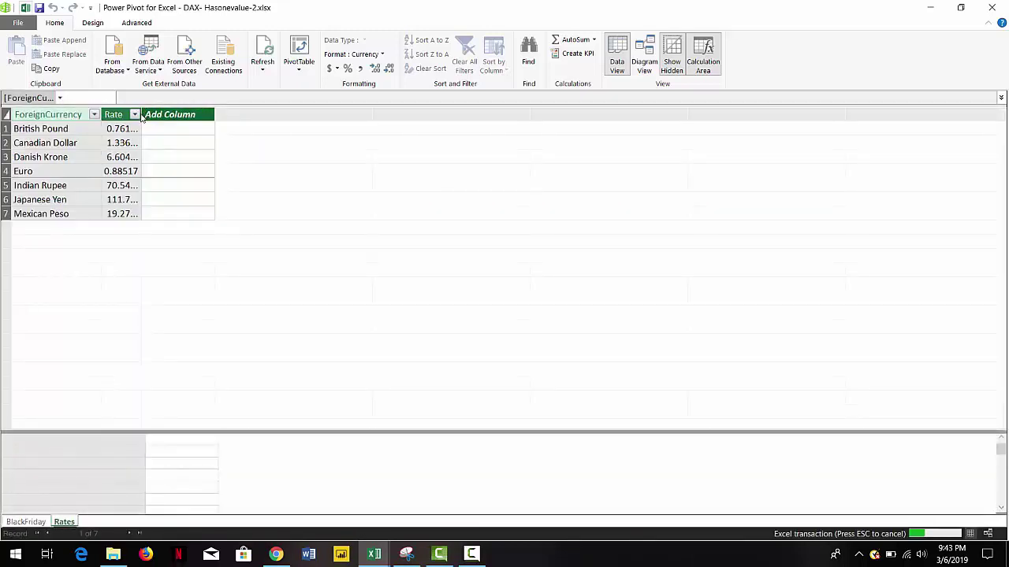
left_click(635, 67)
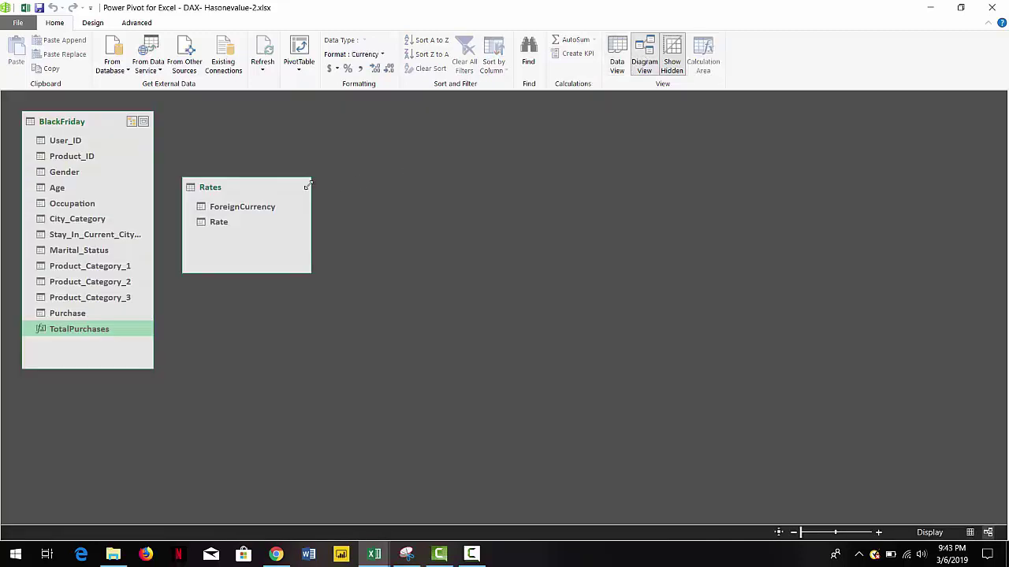
left_click_drag(248, 191, 487, 187)
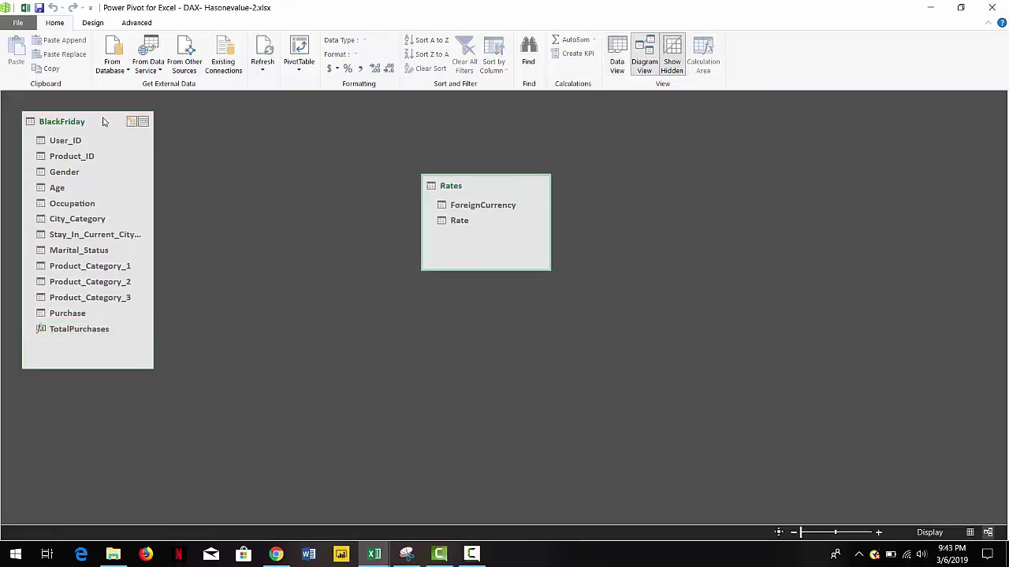
left_click_drag(103, 121, 189, 147)
left_click_drag(479, 191, 723, 189)
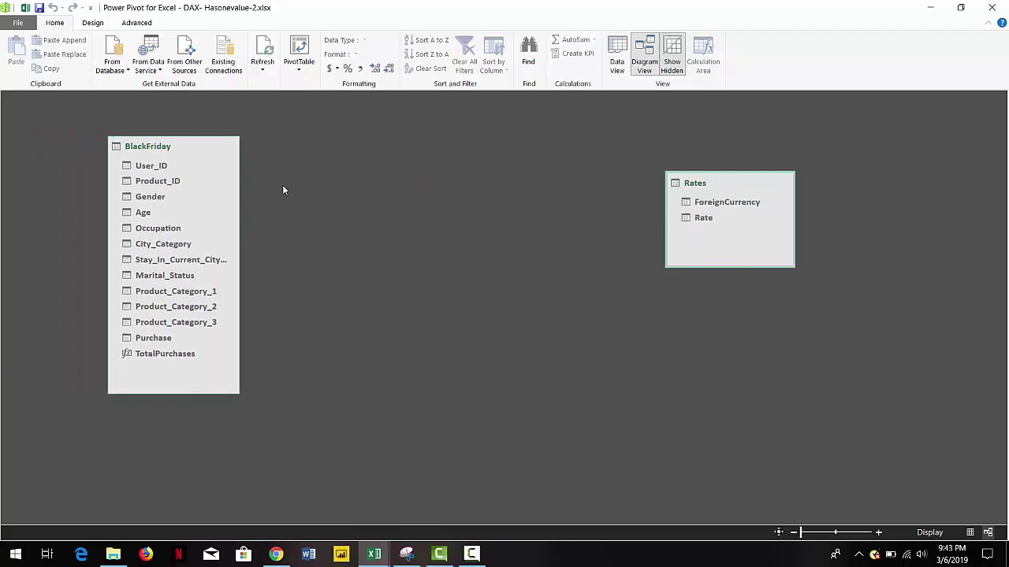
left_click(616, 63)
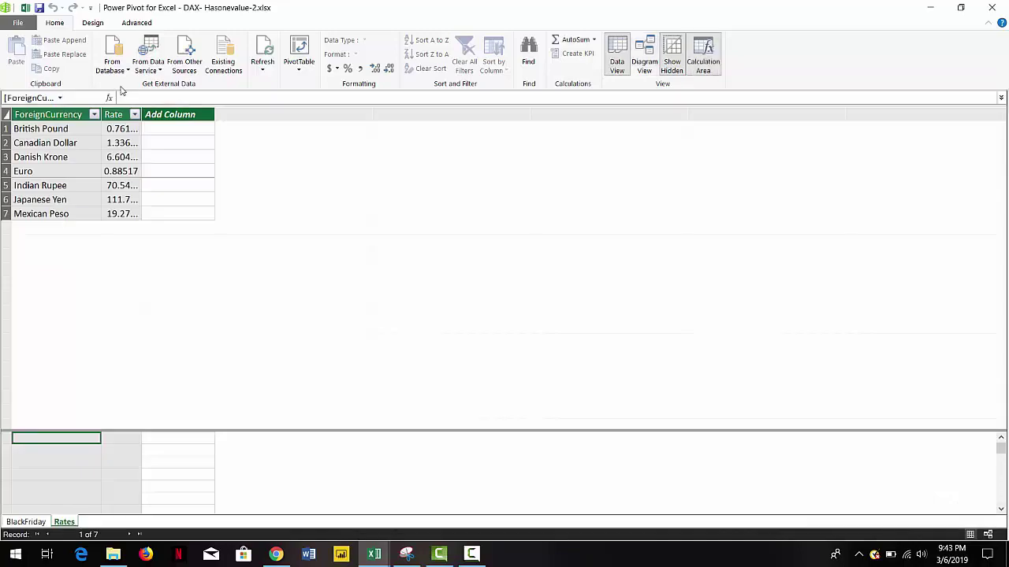
left_click(25, 8)
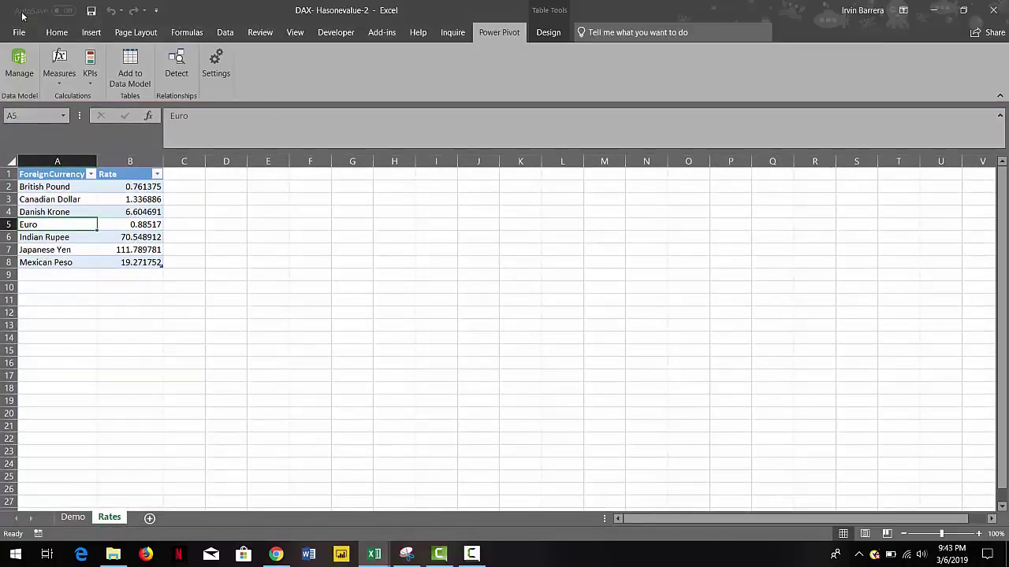
- Insert a Rates ForeignCurrency slicer for the Demo sheet pivot and place it left of the table
left_click(79, 519)
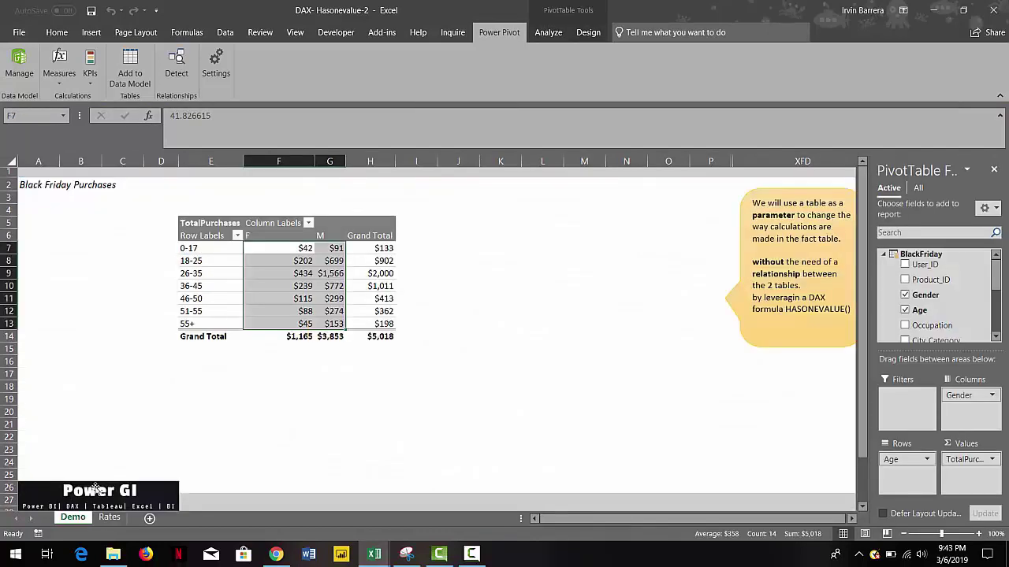
left_click(225, 261)
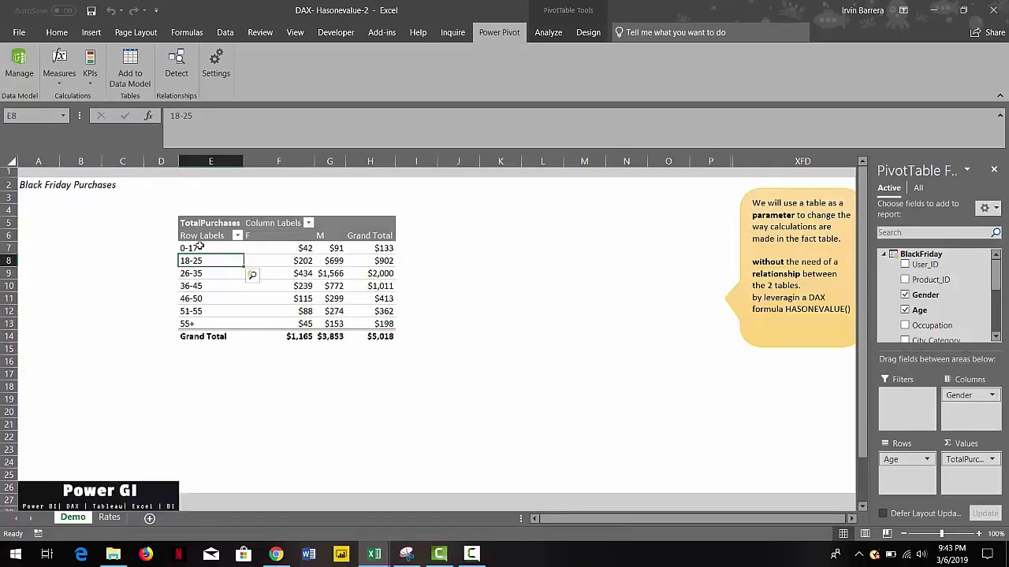
left_click(547, 33)
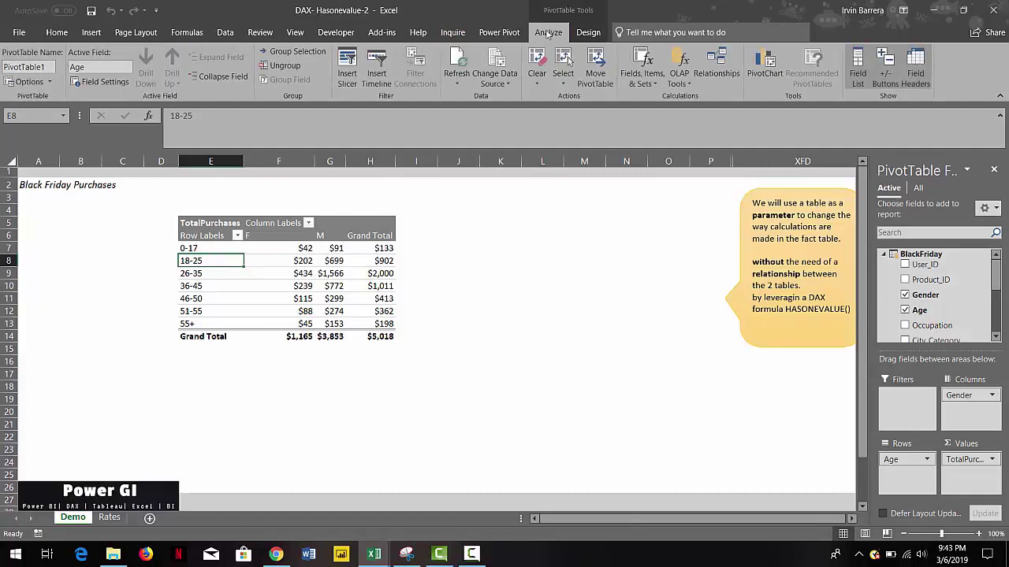
left_click(347, 72)
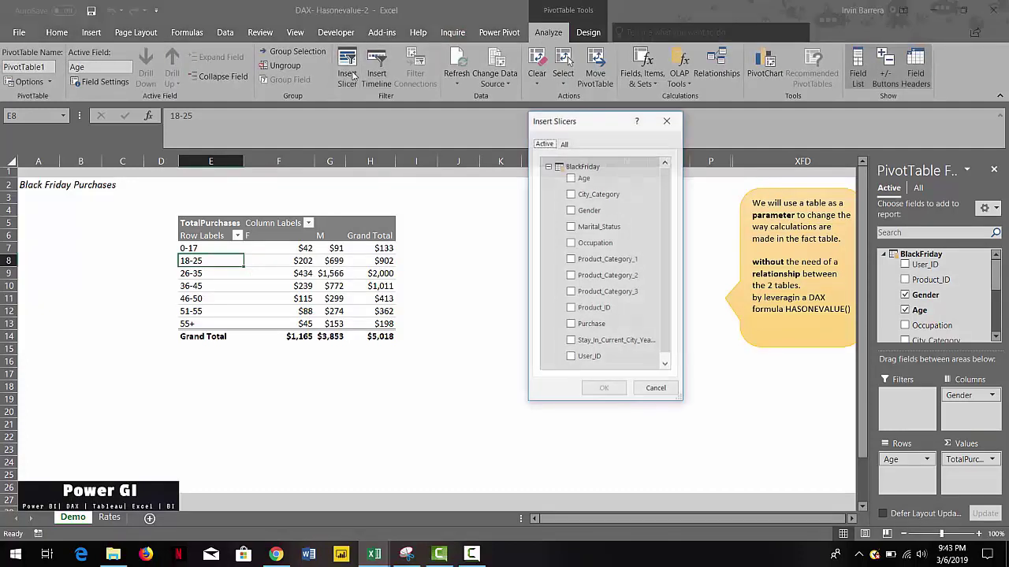
left_click(564, 143)
left_click(548, 166)
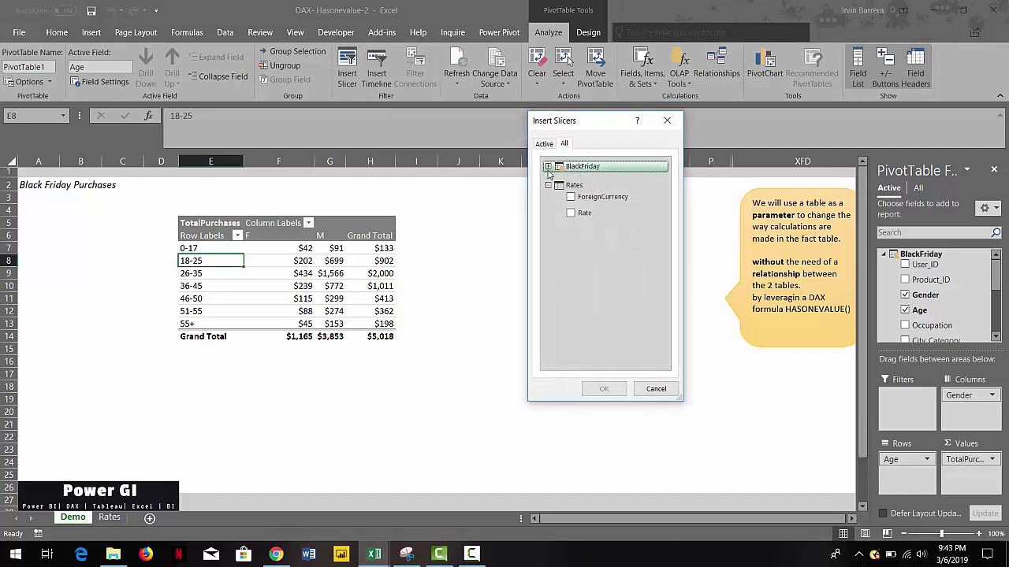
left_click(571, 197)
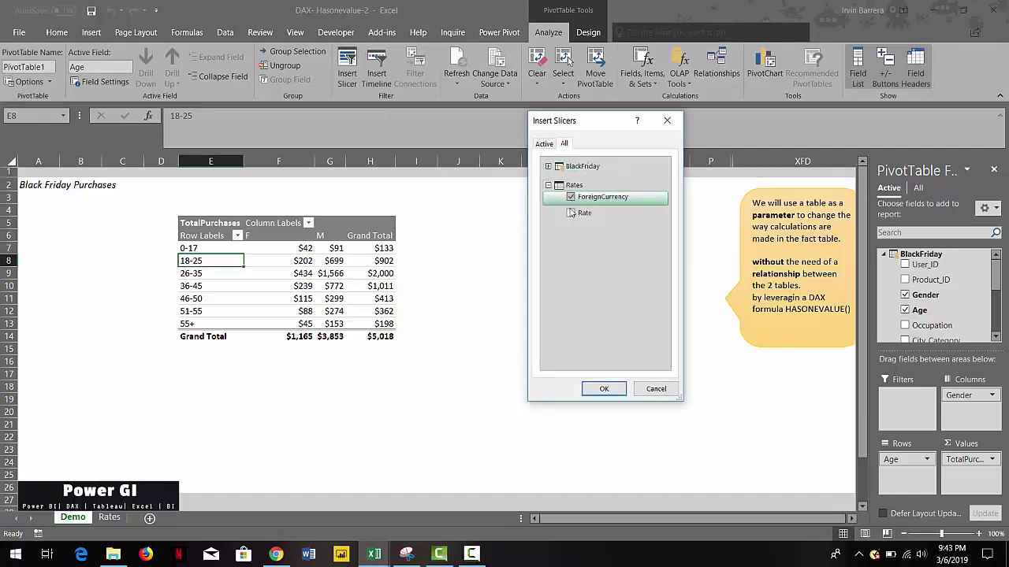
left_click(599, 387)
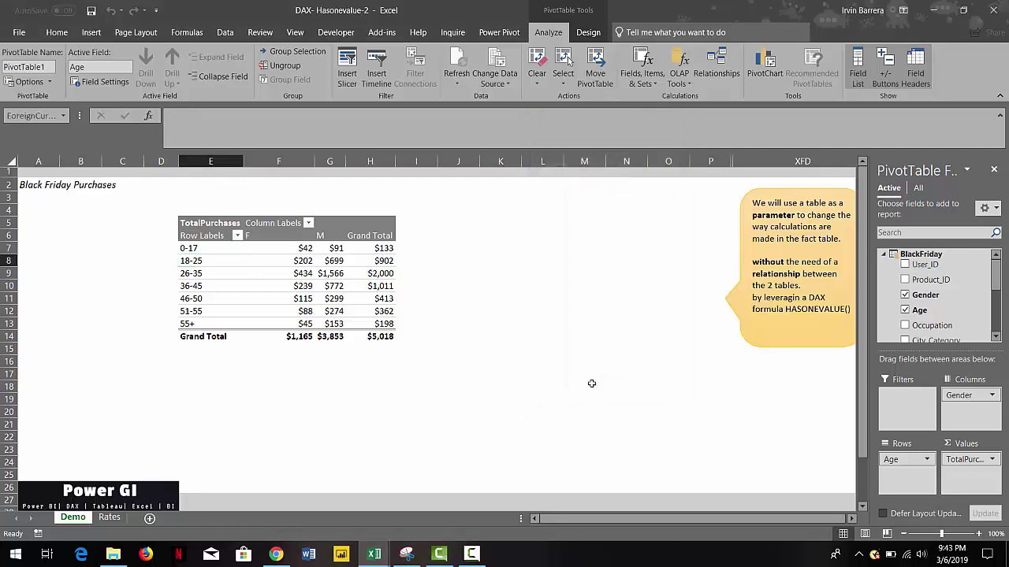
left_click_drag(435, 268, 85, 221)
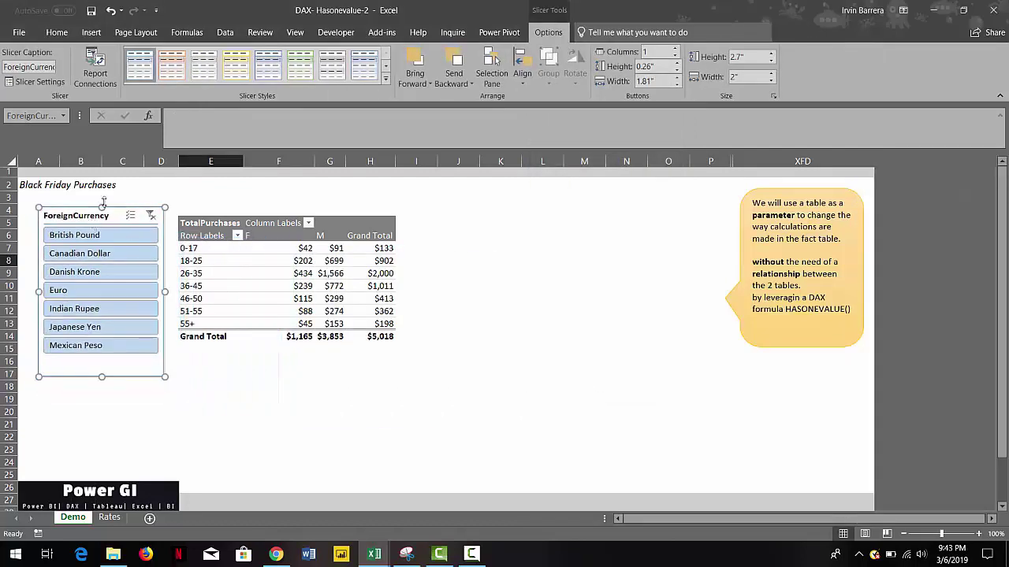
- Apply the plain grey slicer style and shorten the slicer to fit its items
left_click(204, 64)
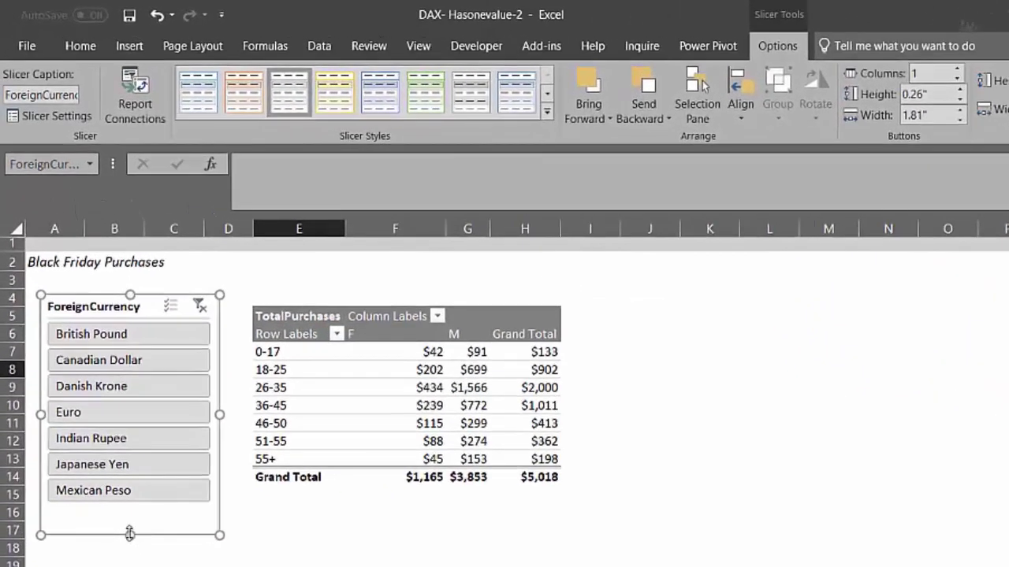
left_click_drag(130, 534, 131, 517)
left_click(363, 534)
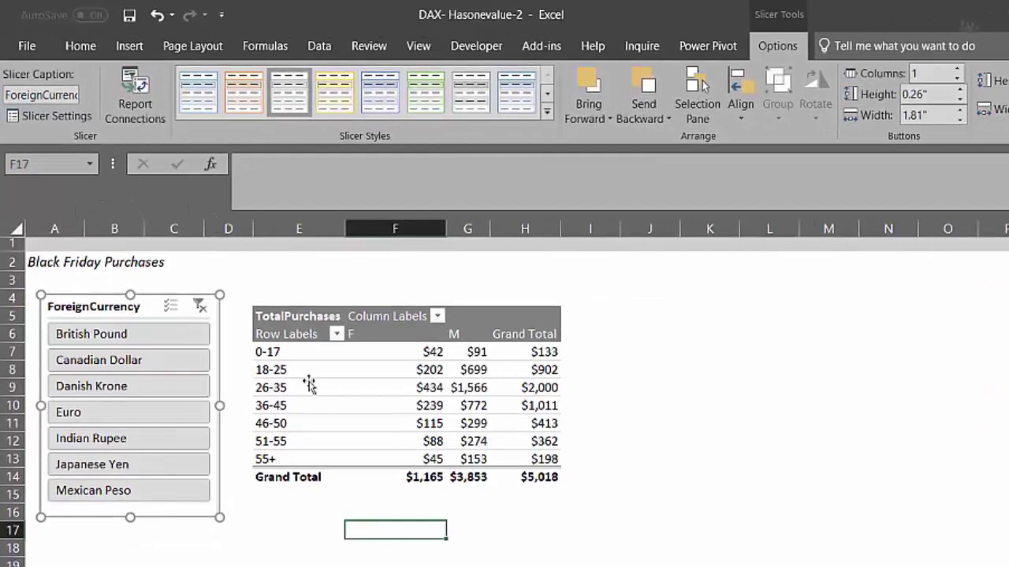
- Test Canadian Dollar, Danish Krone, Euro, Indian Rupee and British Pound, clear the filter, and open Power Pivot
left_click(136, 369)
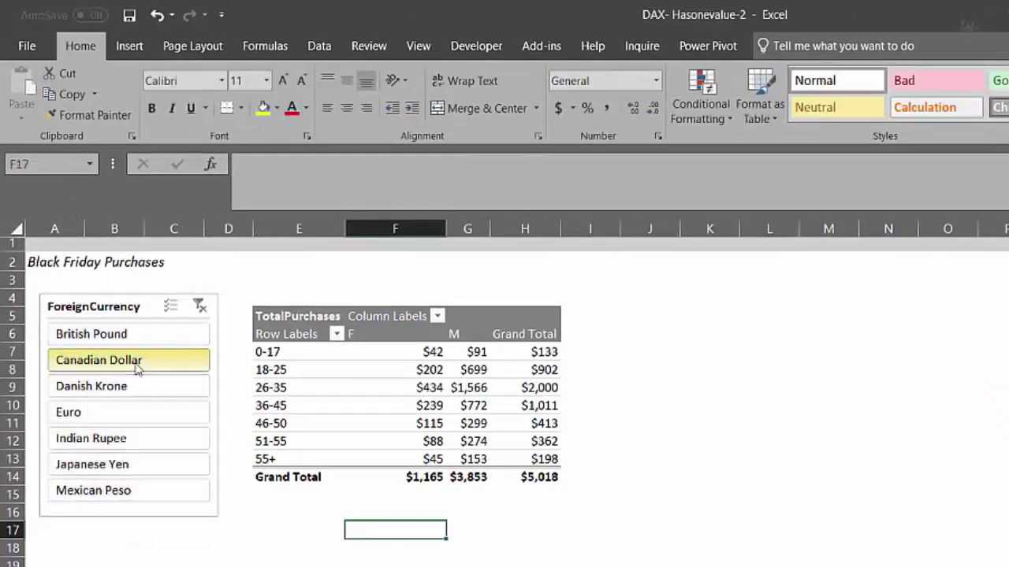
left_click(133, 385)
left_click(130, 412)
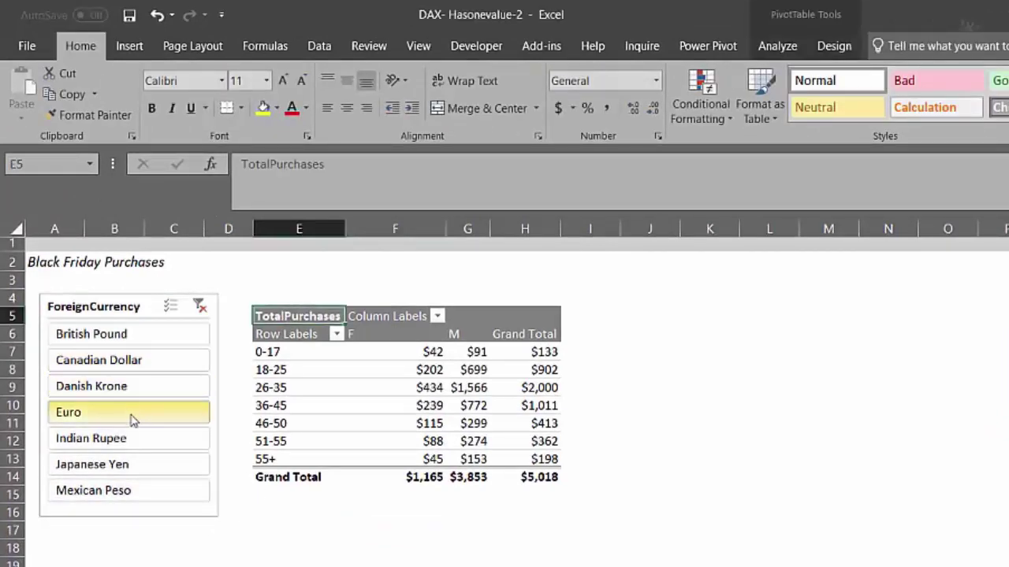
left_click(131, 441)
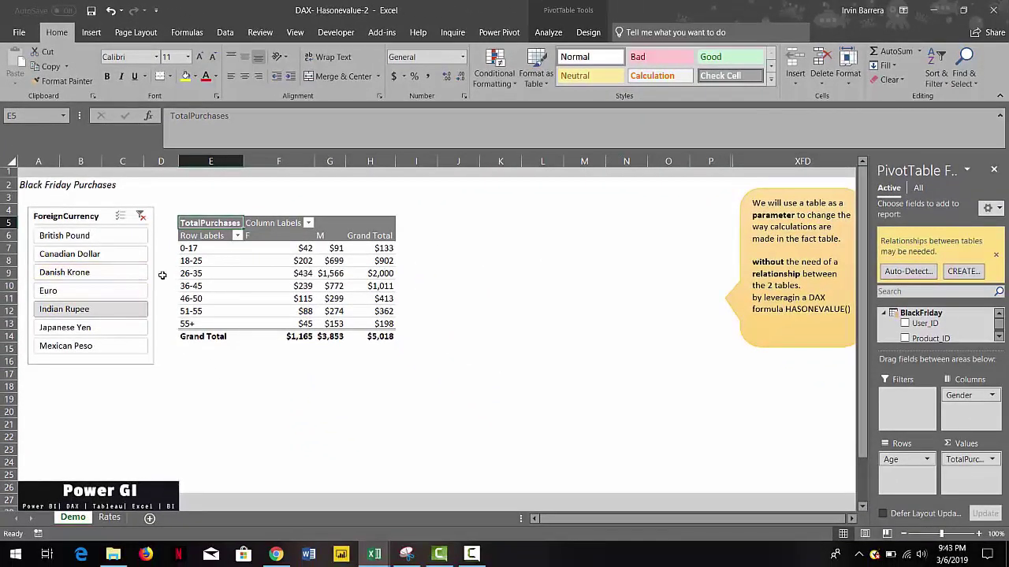
left_click(101, 239)
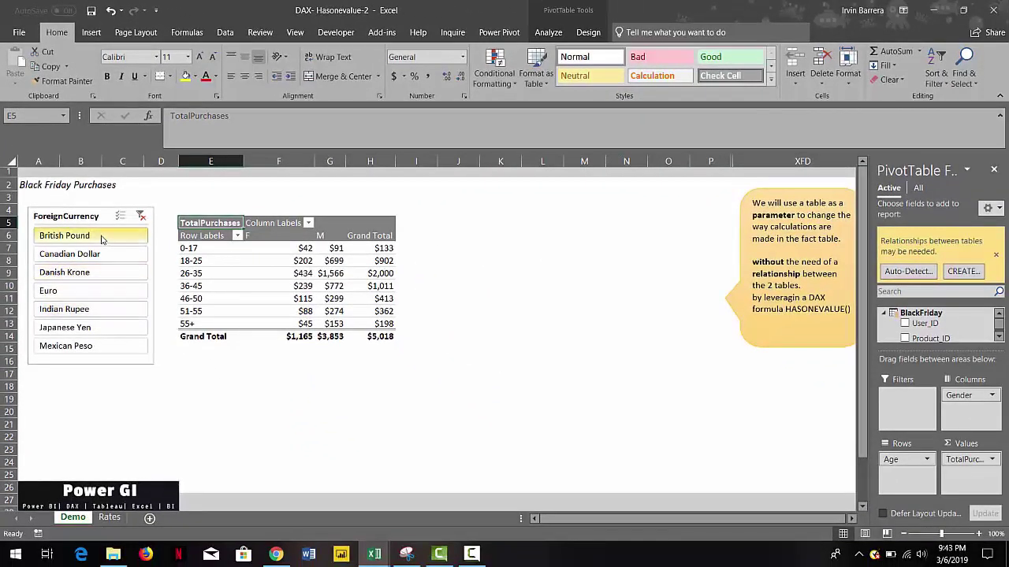
left_click(142, 217)
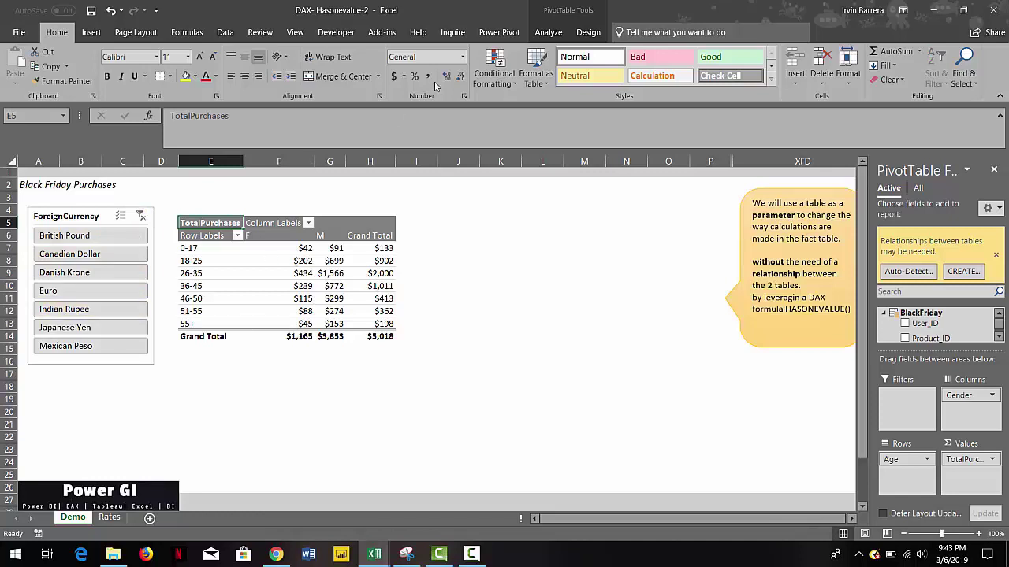
left_click(497, 34)
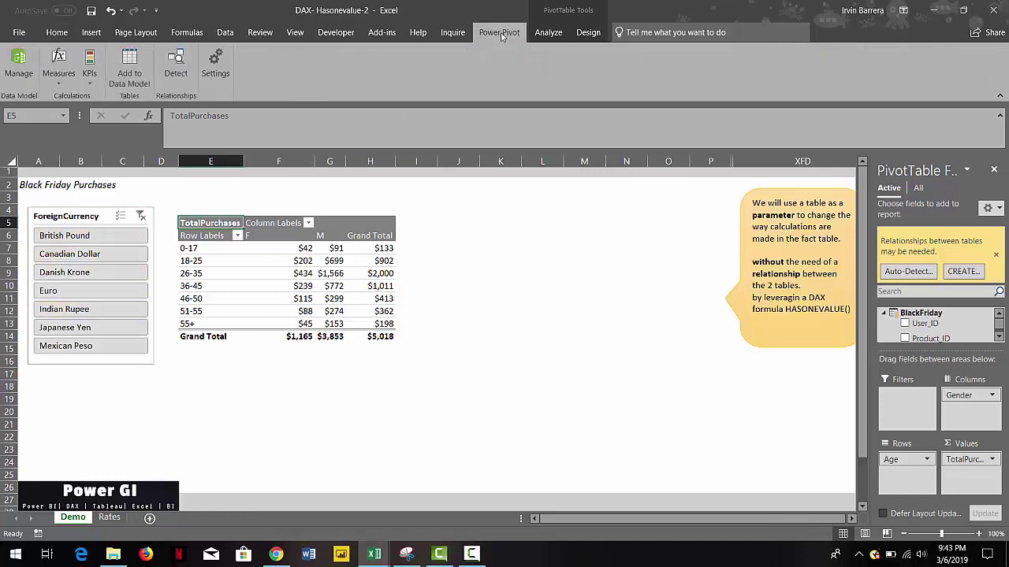
left_click(16, 69)
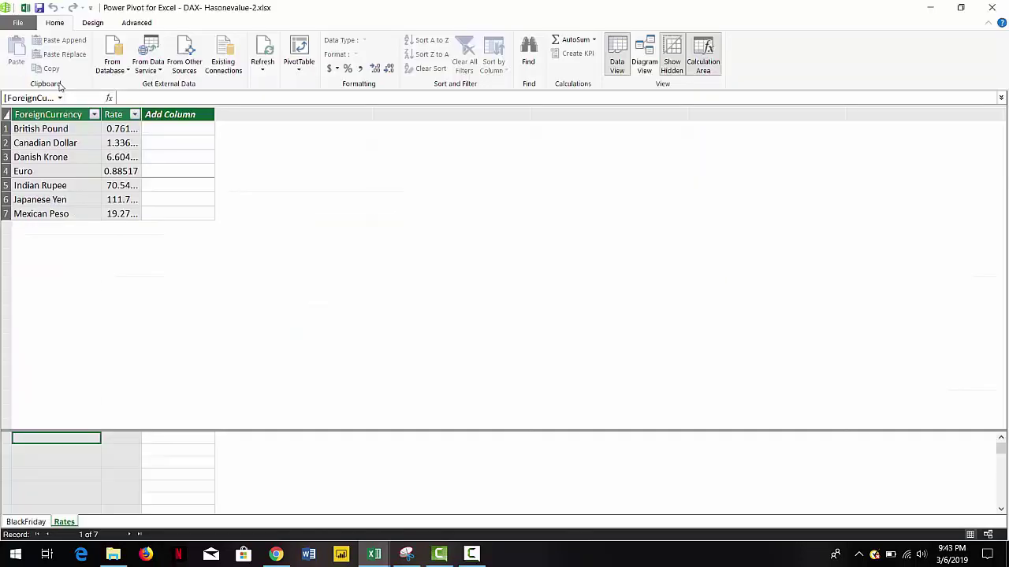
- Select TotalPurchases on the BlackFriday table and enlarge the formula bar to show its DIVIDE formula
left_click(24, 523)
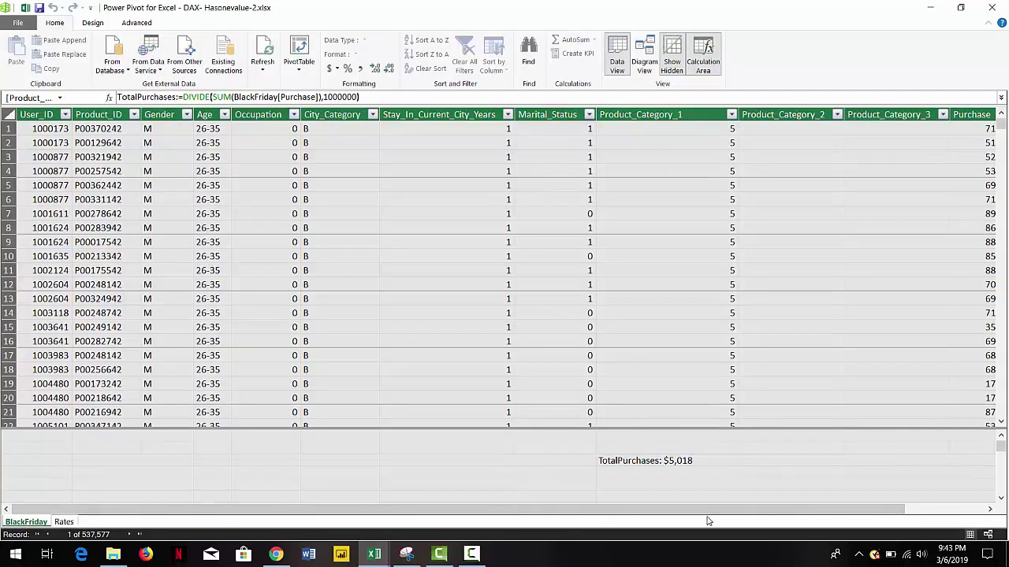
left_click(665, 465)
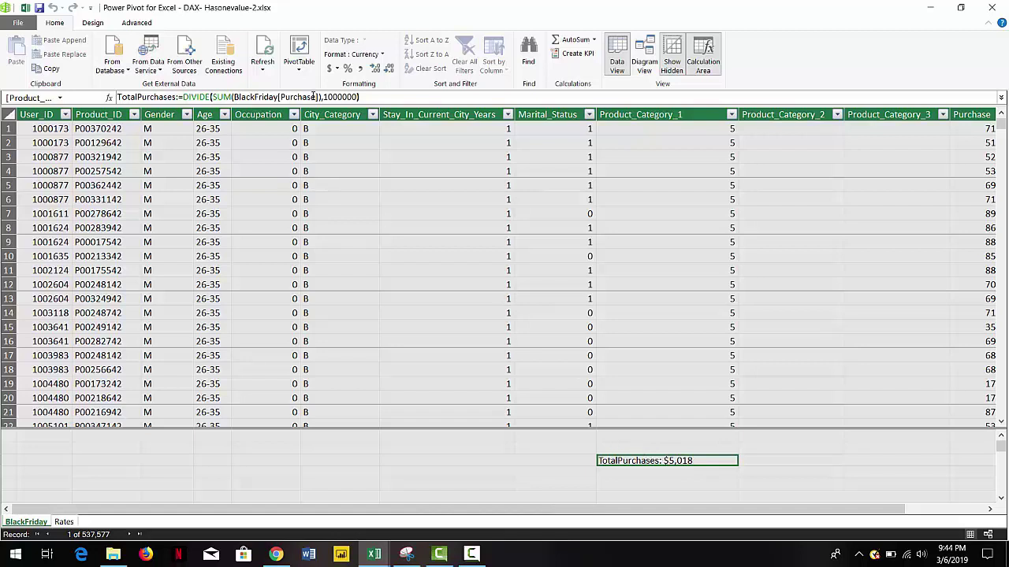
left_click_drag(314, 105, 329, 217)
- Wrap the formula in IF with the condition HASONEVALUE(Rates[ForeignCurrency])
left_click(182, 97)
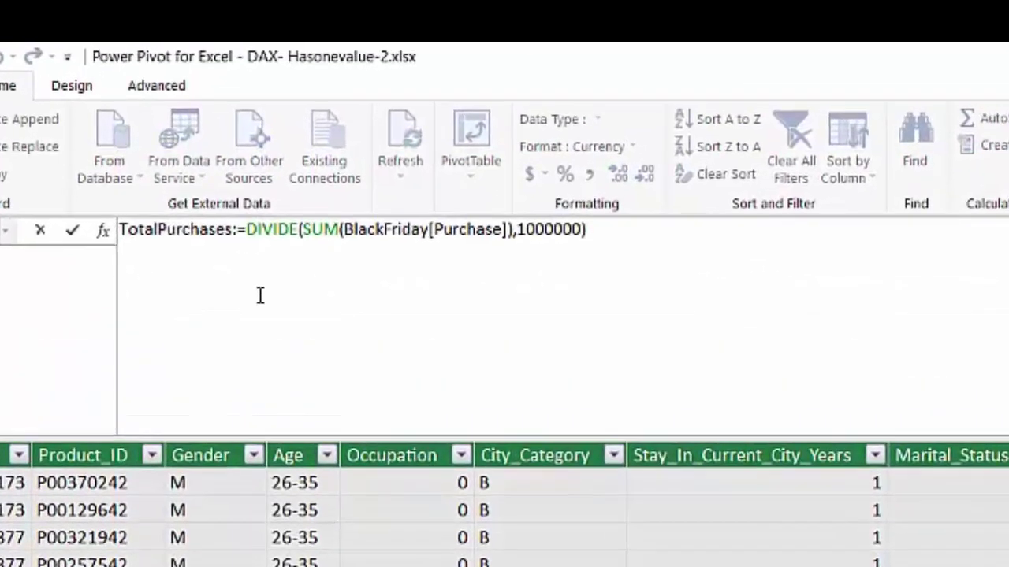
key("shift+Return")
key("shift+Return")
key("shift+Return")
key("shift+Return")
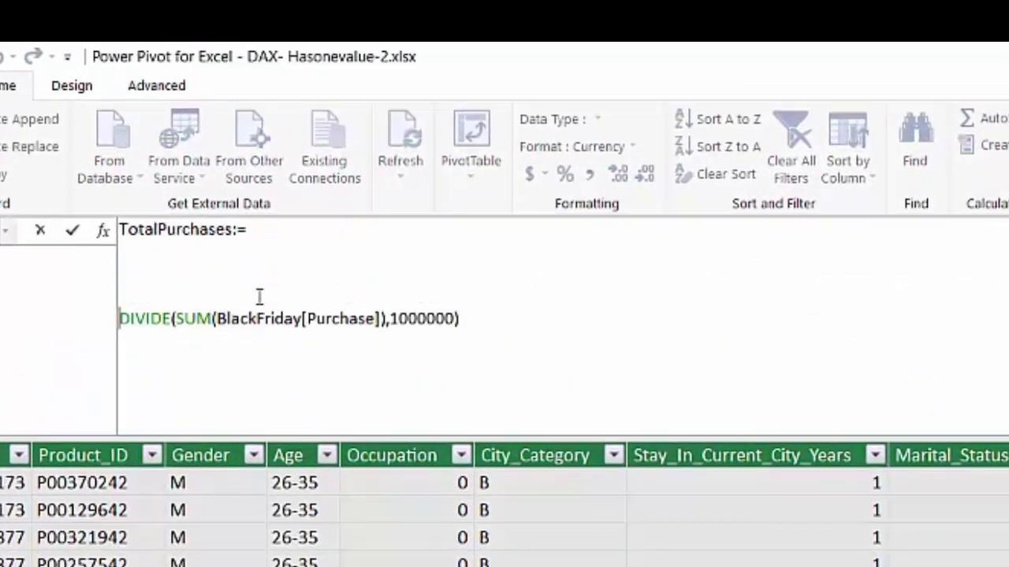
type("IF(")
key("shift+Return")
key("Tab")
key("Tab")
key("Tab")
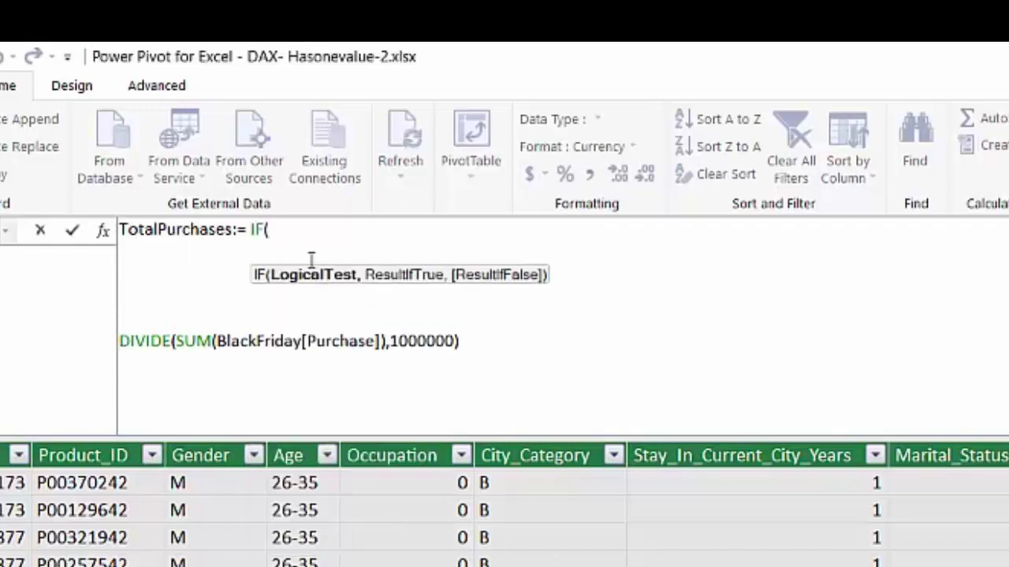
type("HAS")
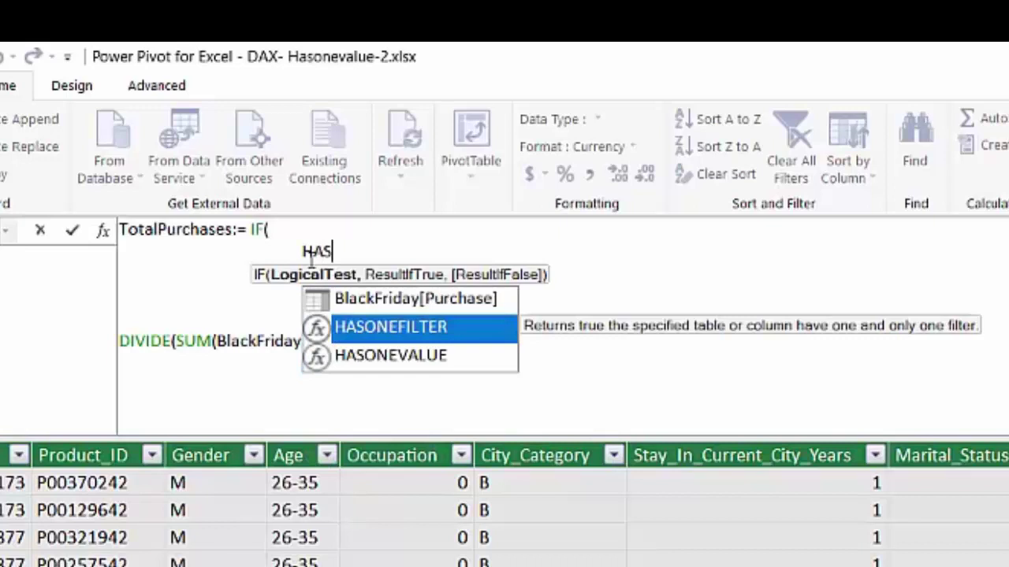
key("Down")
key("Tab")
key("Down")
key("Down")
key("Down")
scroll(583, 497, "down", 1)
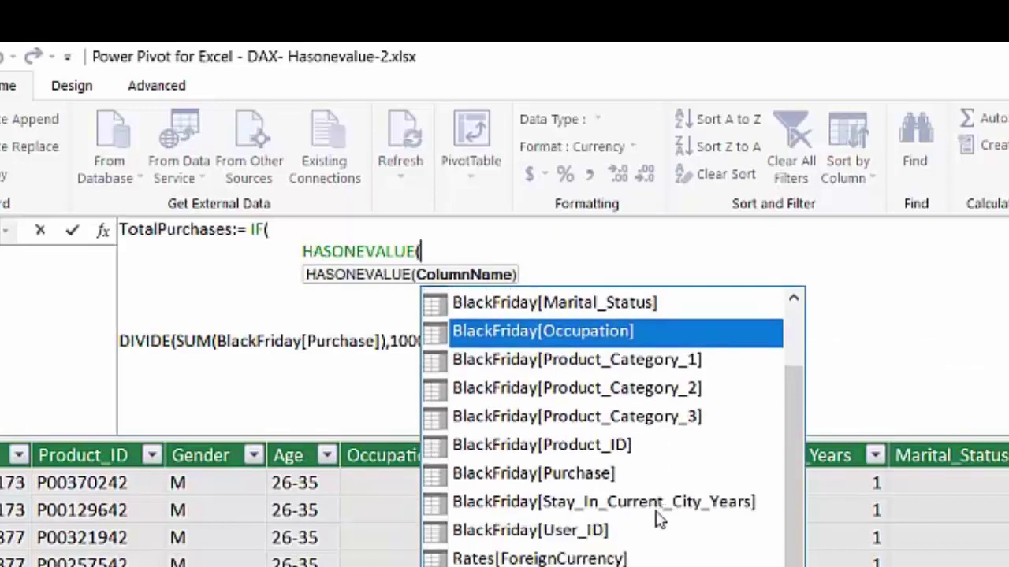
left_click(500, 555)
double_click(562, 555)
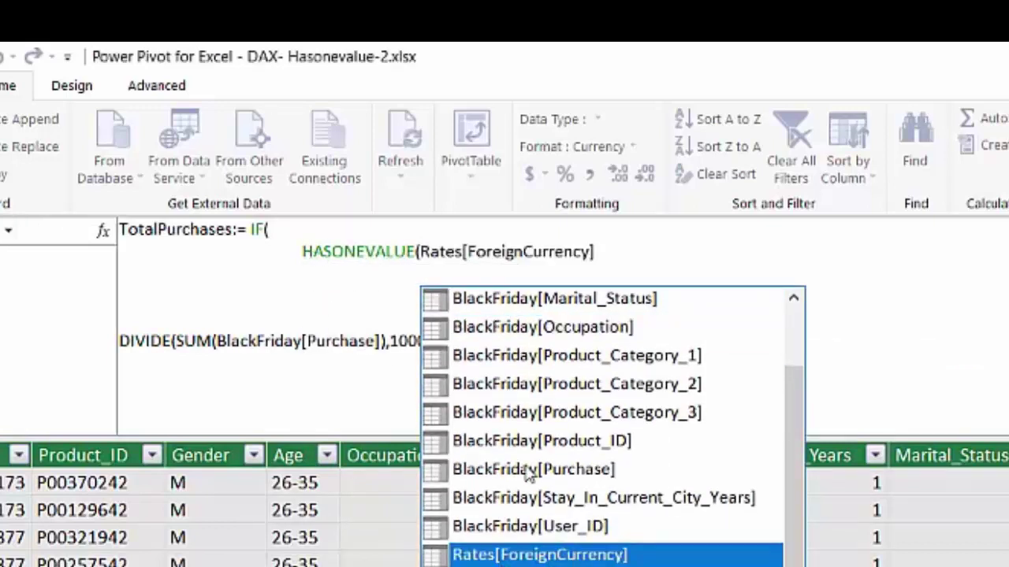
type(") ,")
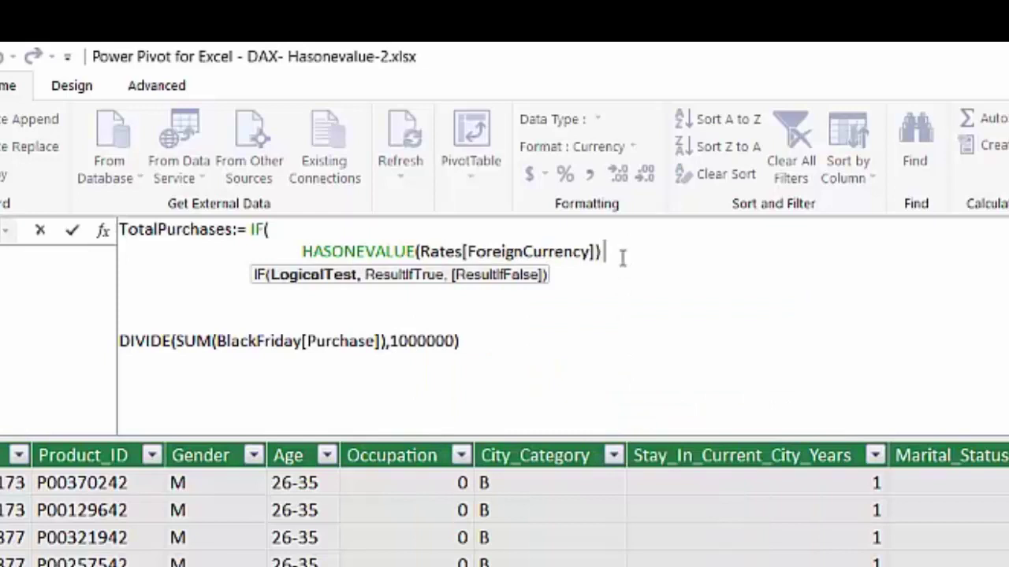
key("shift+Return")
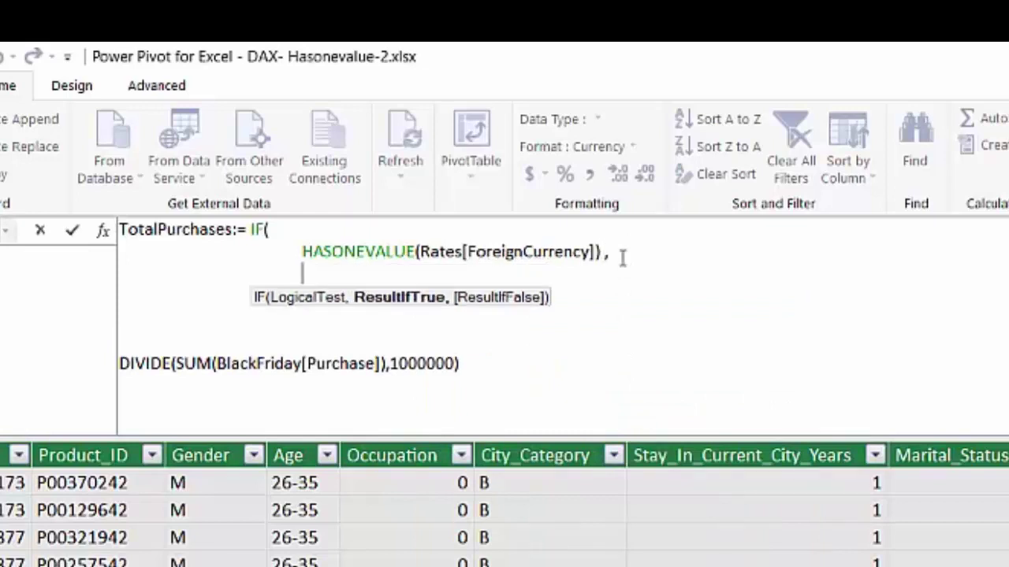
- Add a true result DIVIDE((SUM(BlackFriday[Purchase]))*VALUES(Rates[Rate]),1000000)
left_click_drag(471, 363, 123, 363)
key("ctrl+c")
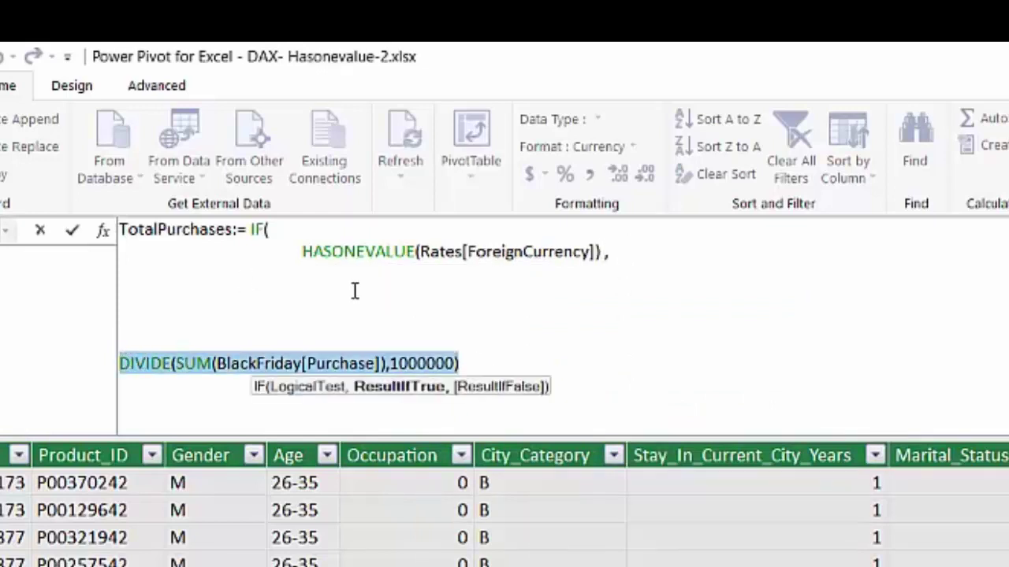
left_click(341, 270)
key("ctrl+v")
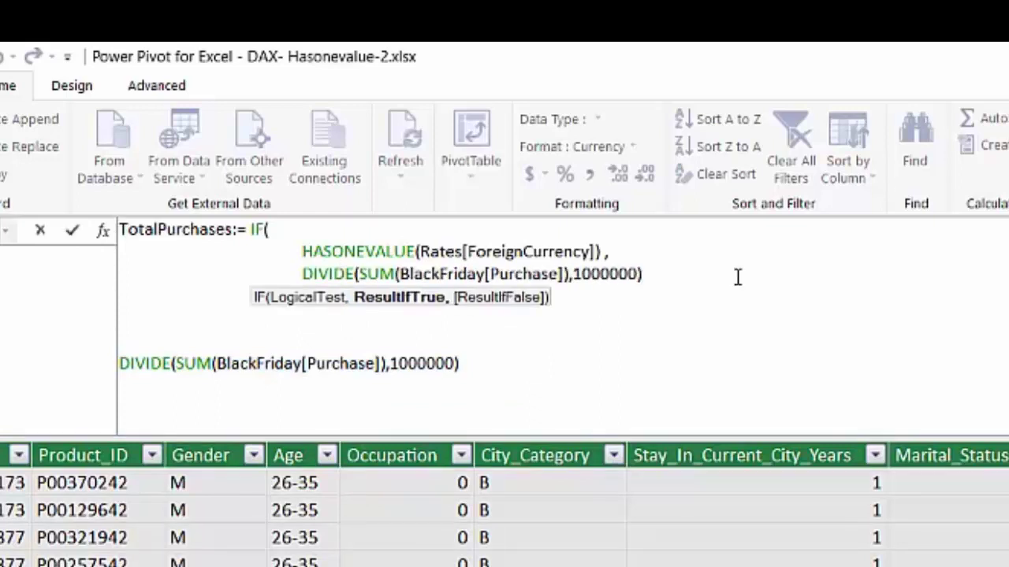
left_click(358, 273)
type("(")
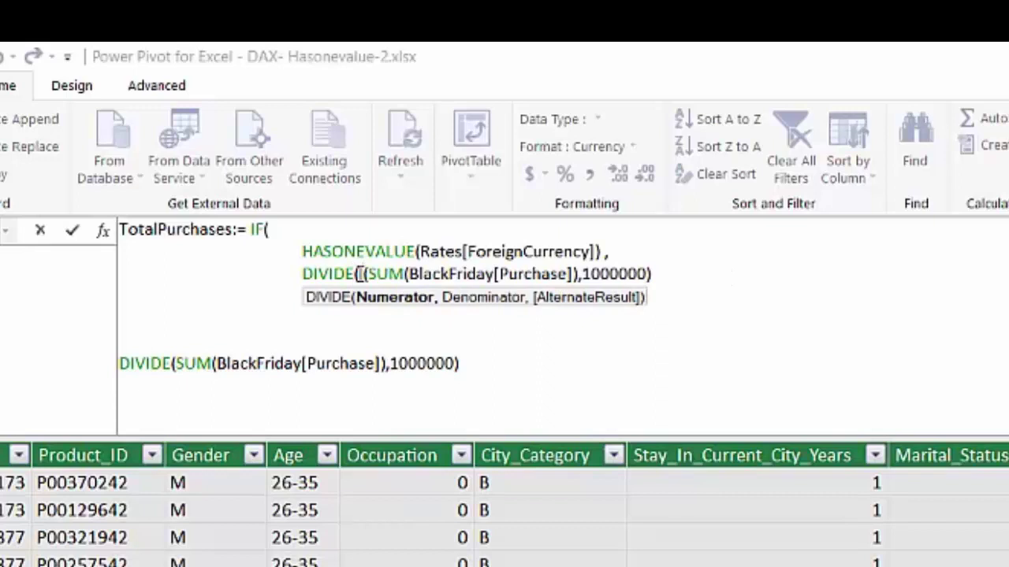
left_click(579, 273)
type("))*")
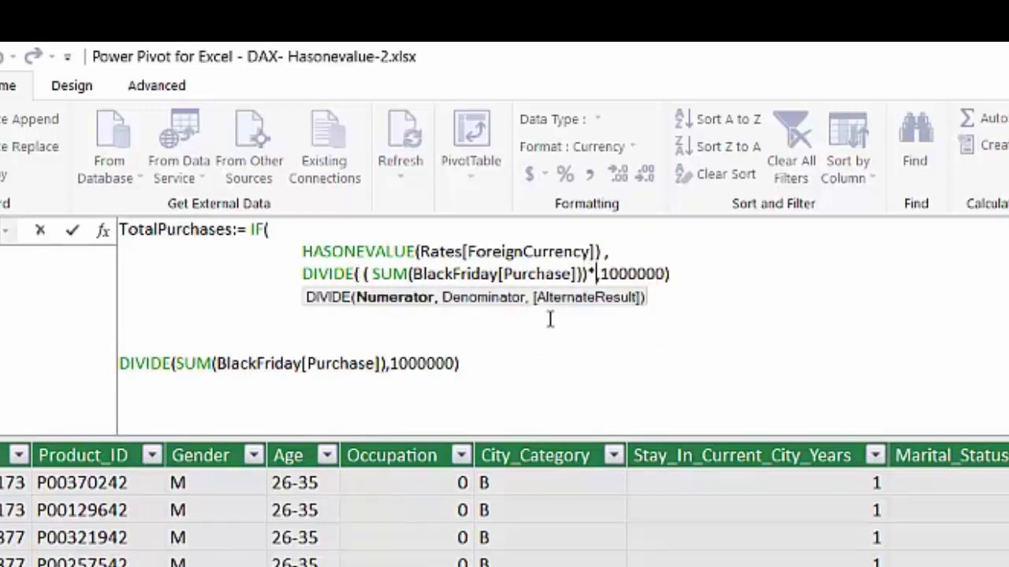
type(" values")
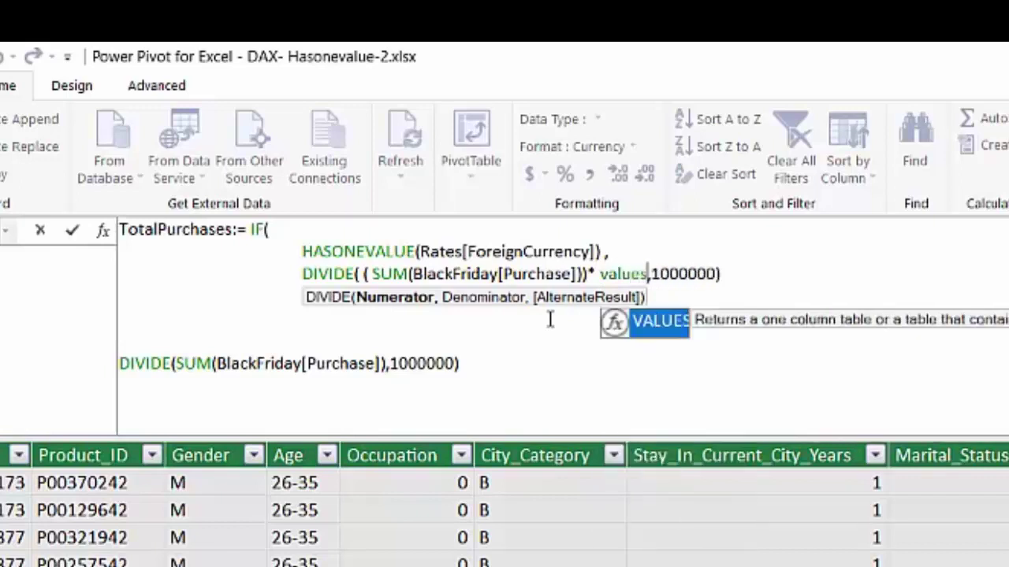
key("Tab")
key("Down")
key("Down")
key("Down")
key("Down")
key("Down")
key("Down")
key("Down")
key("Down")
key("Down")
key("Down")
key("Down")
key("Down")
key("Down")
key("Down")
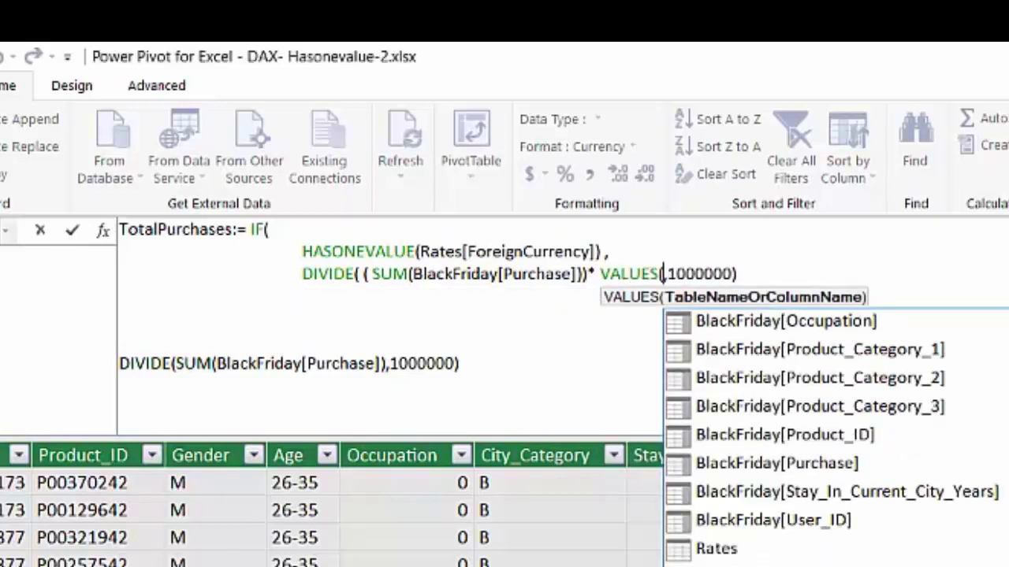
type("Rates[Rate])")
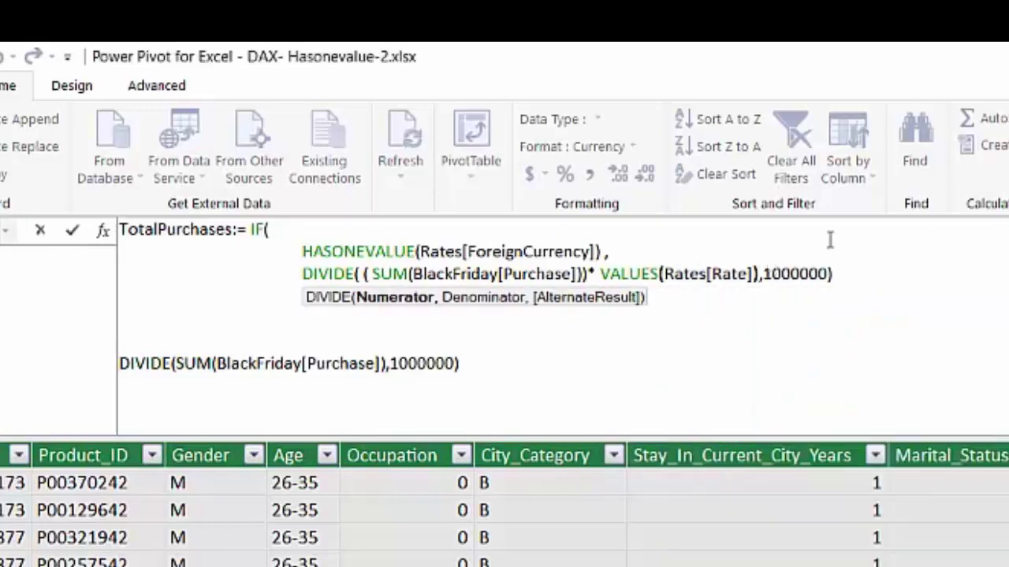
- Keep the plain DIVIDE as the fallback result, close the IF, and commit the measure
left_click(856, 284)
type(",")
key("Return")
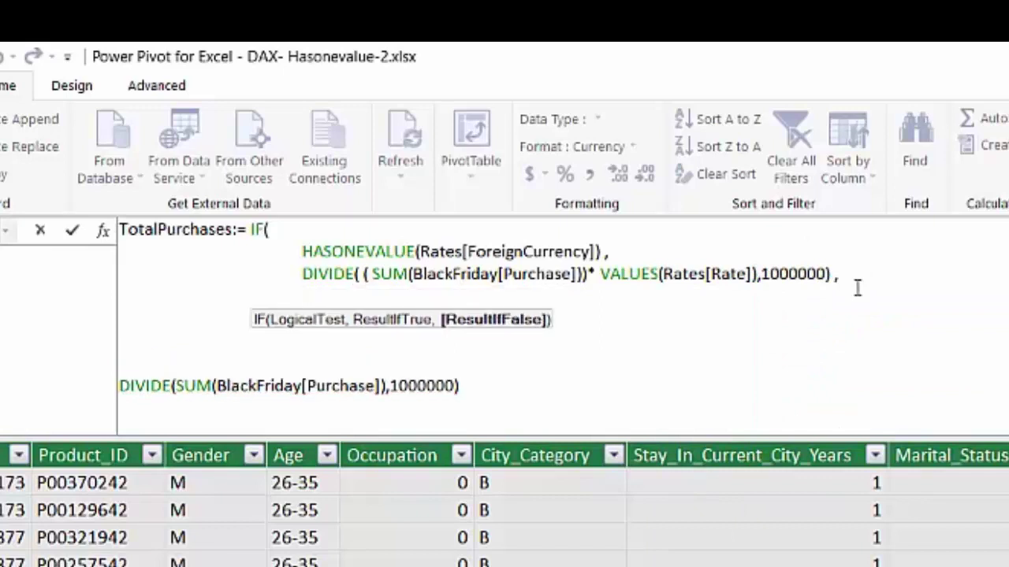
key("Delete")
key("Delete")
key("Delete")
key("Delete")
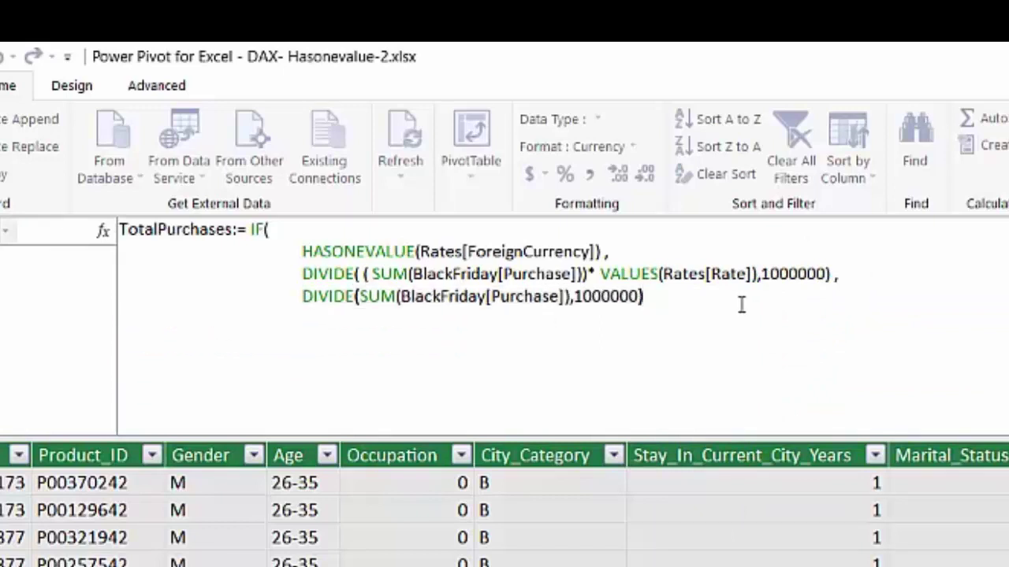
key("Return")
type(")")
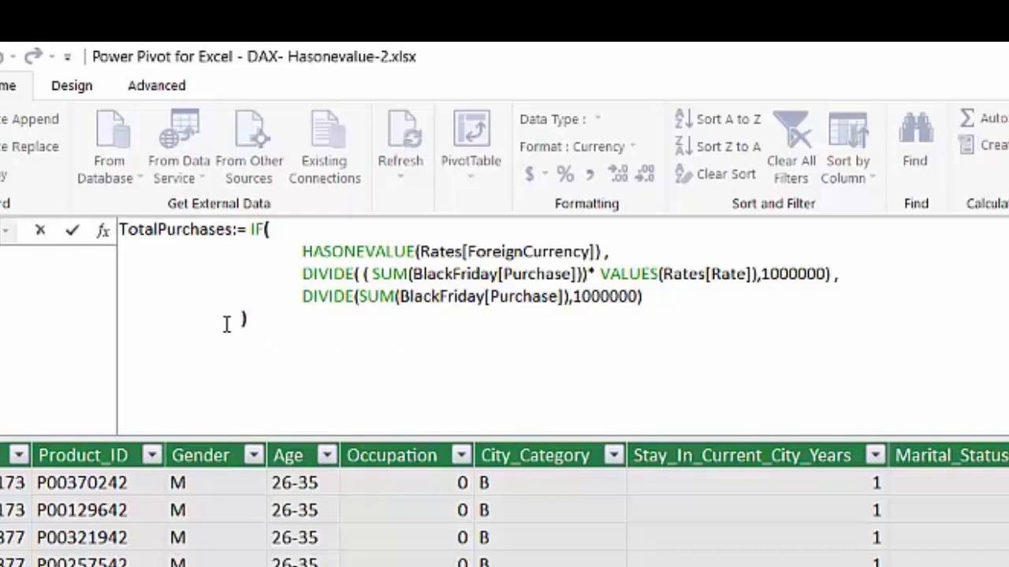
key("BackSpace")
key("BackSpace")
key("Return")
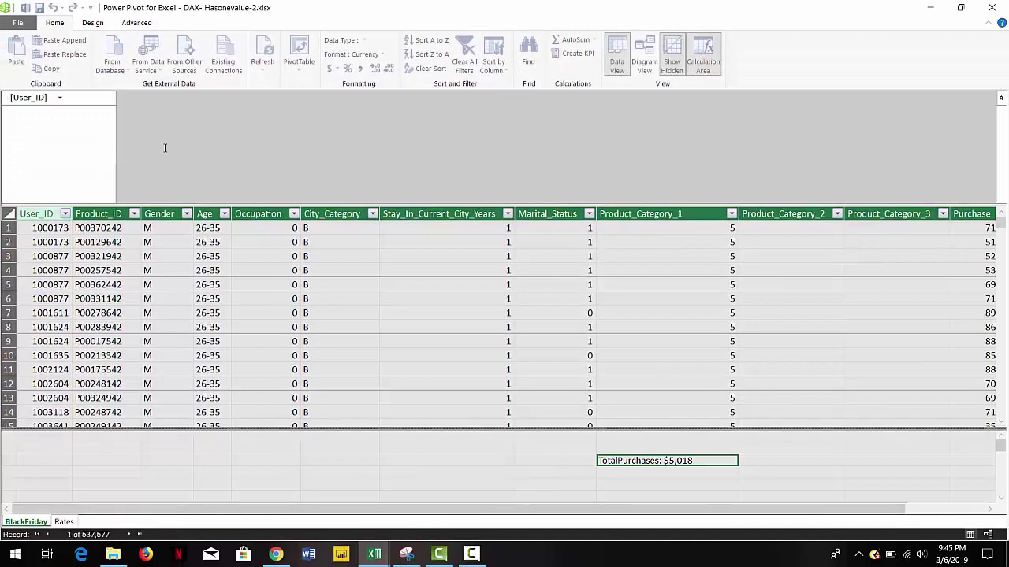
- Deselect the TotalPurchases measure and return to the Excel Demo sheet
left_click(631, 449)
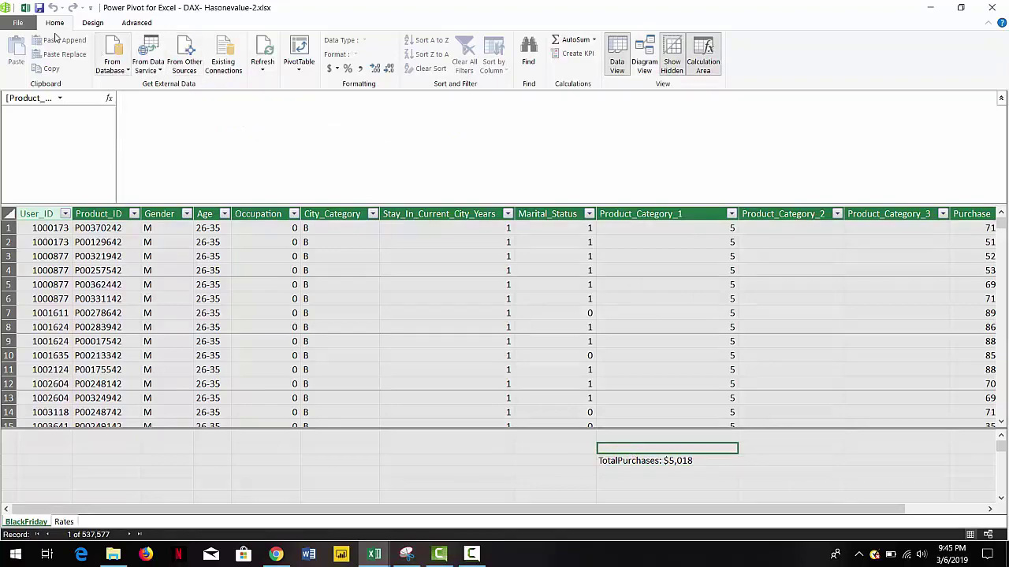
left_click(26, 8)
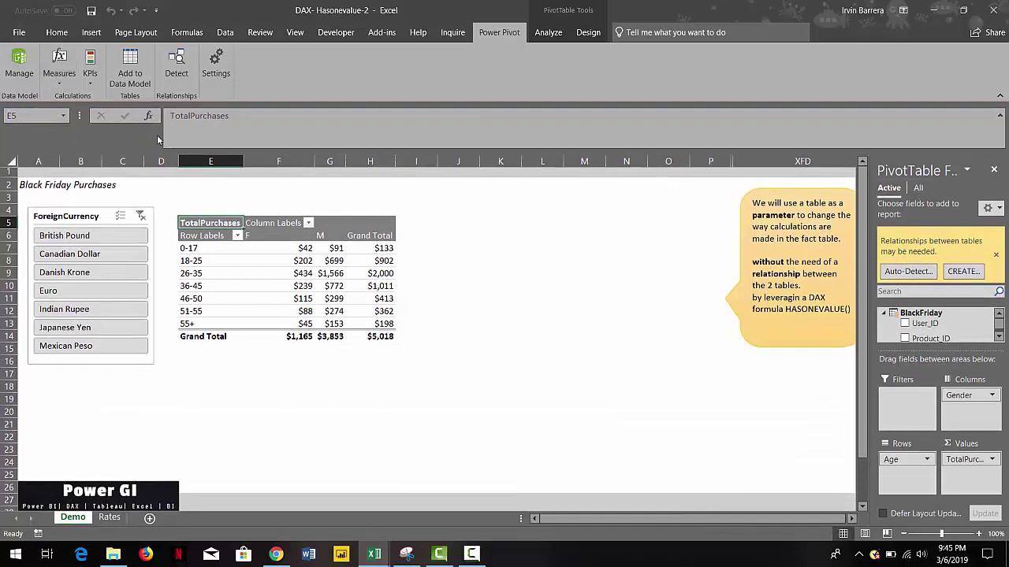
- Try Danish Krone, Euro, Indian Rupee, Japanese Yen, Mexican Peso, British Pound, then Canadian Dollar ($6,708)
left_click(993, 172)
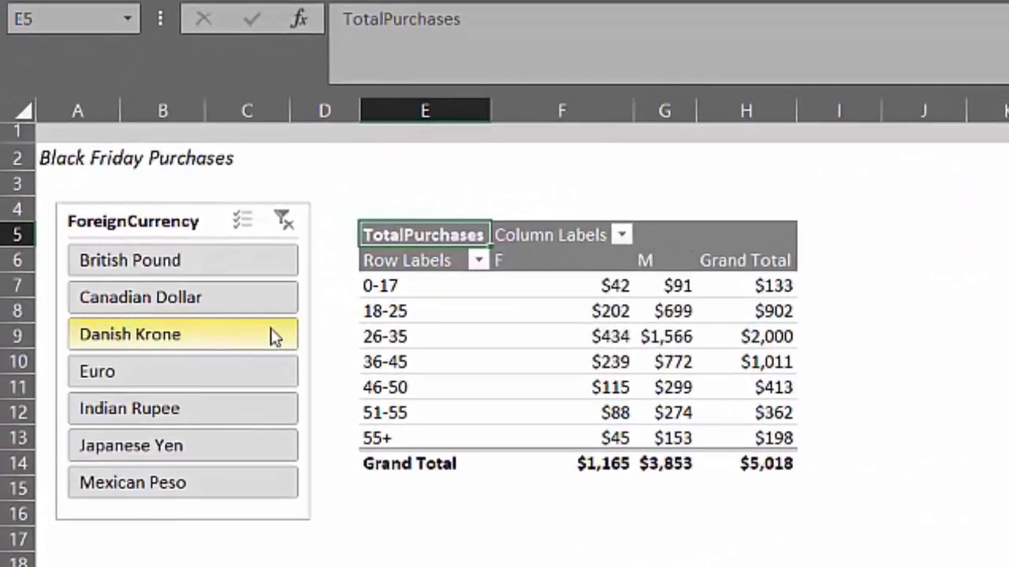
left_click(330, 311)
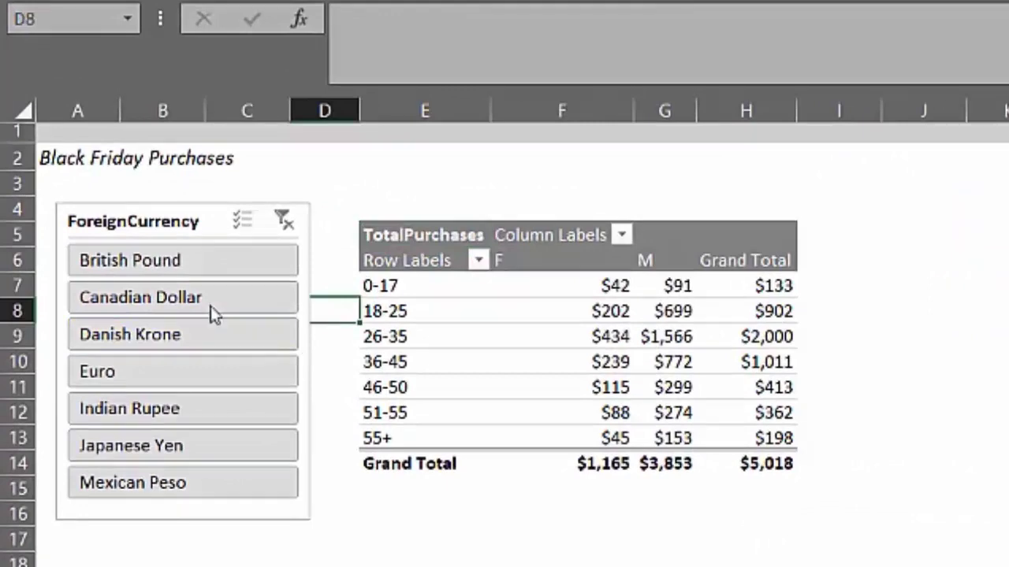
left_click(161, 336)
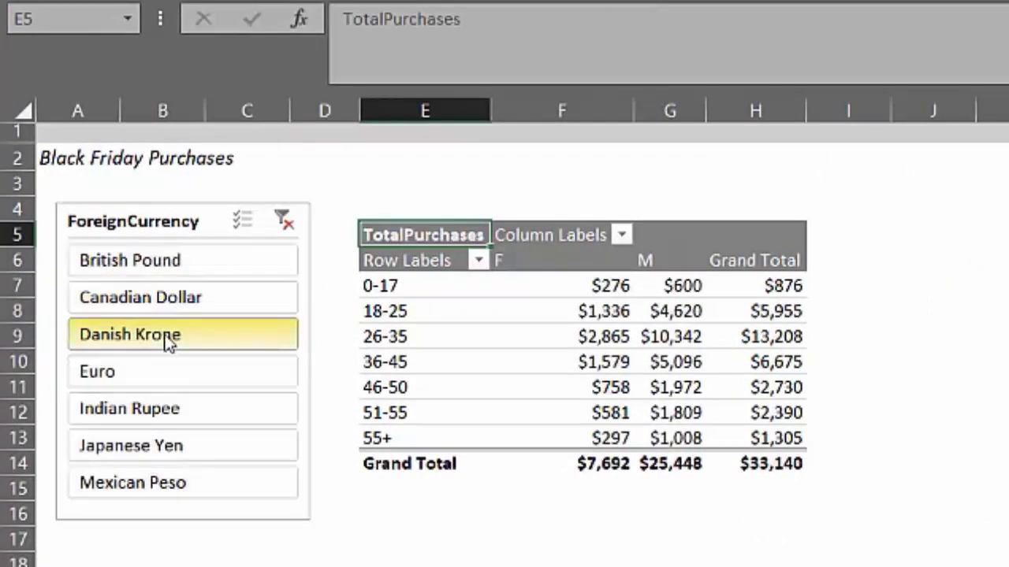
left_click(165, 375)
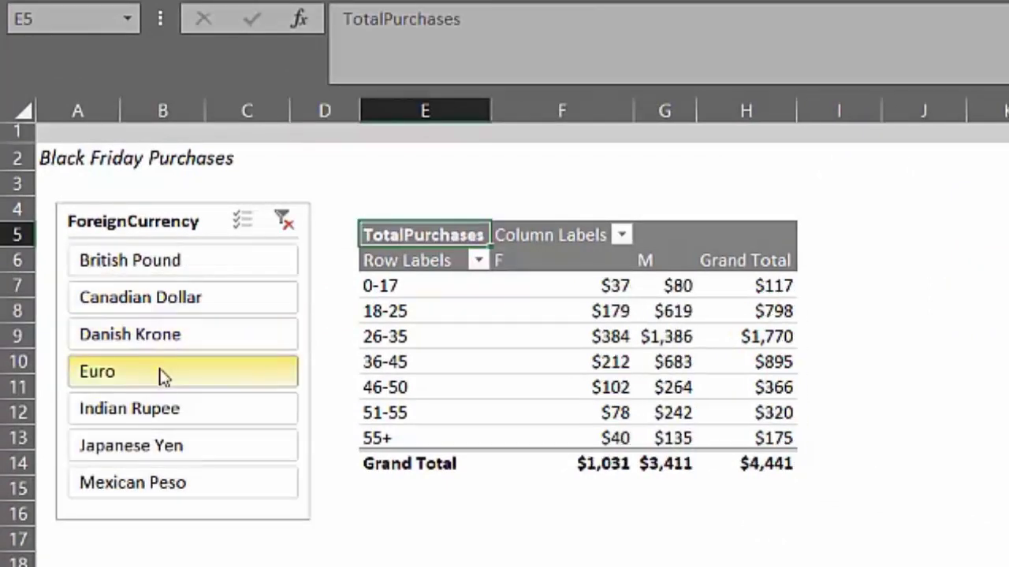
left_click(153, 415)
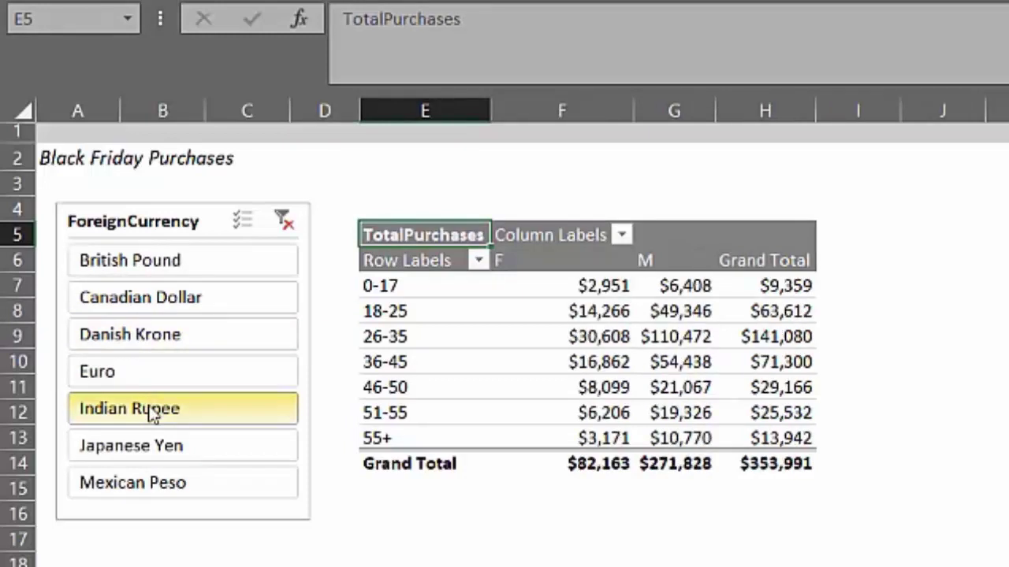
left_click(150, 451)
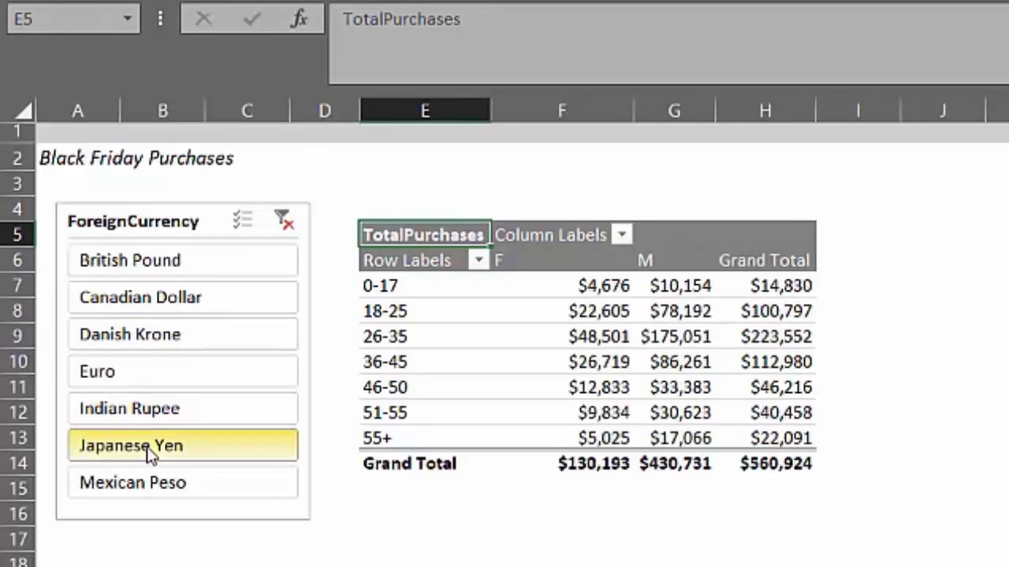
left_click(140, 483)
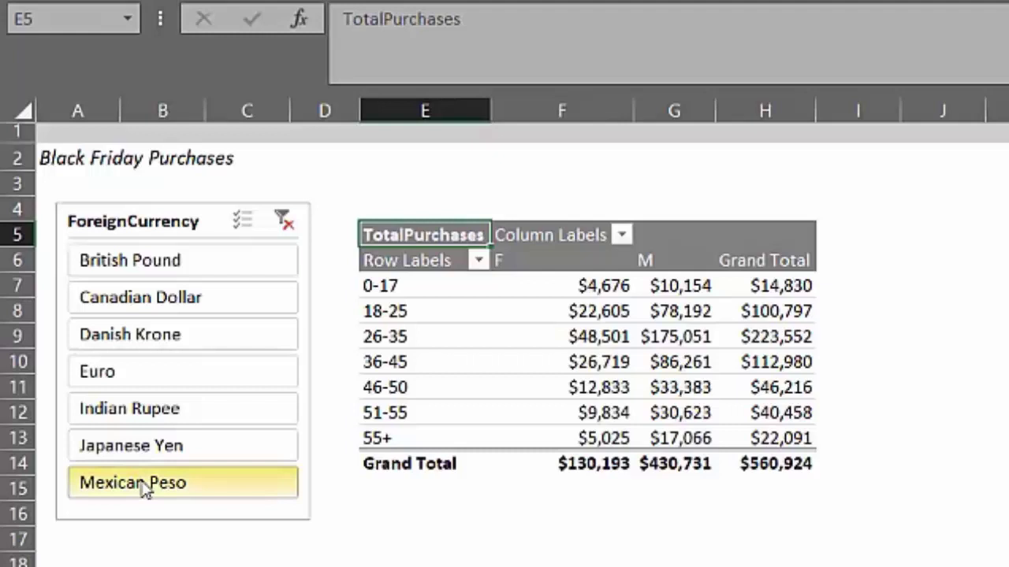
left_click(138, 263)
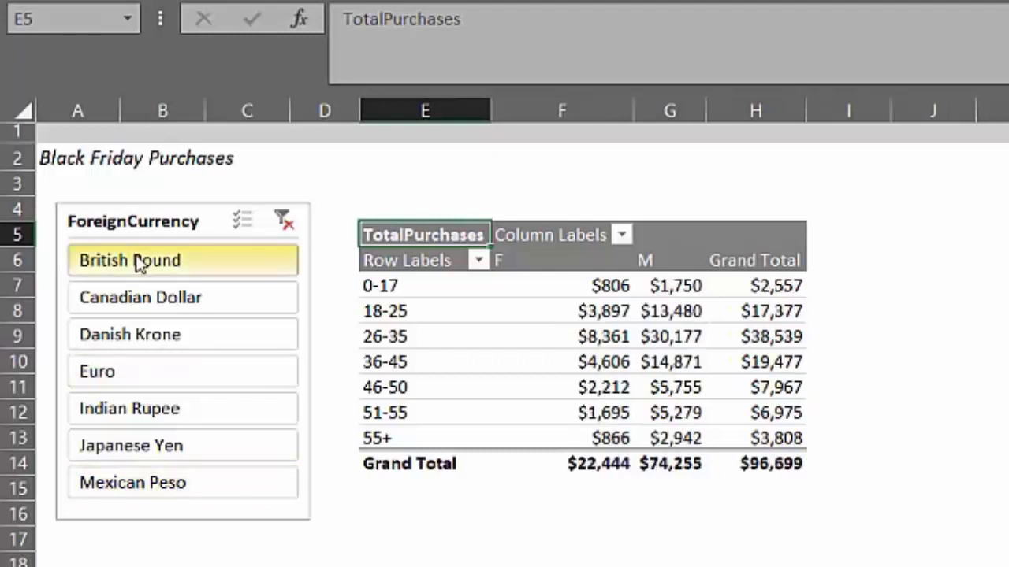
left_click(158, 297)
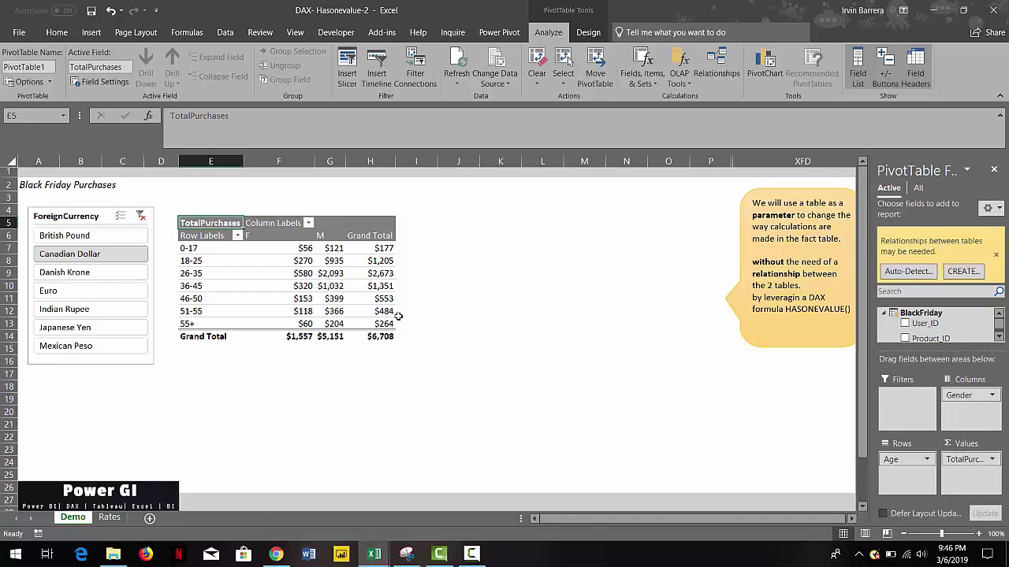
- Check the status-bar sum of the F and M values, then bring back the Power Pivot window
left_click_drag(278, 248, 344, 325)
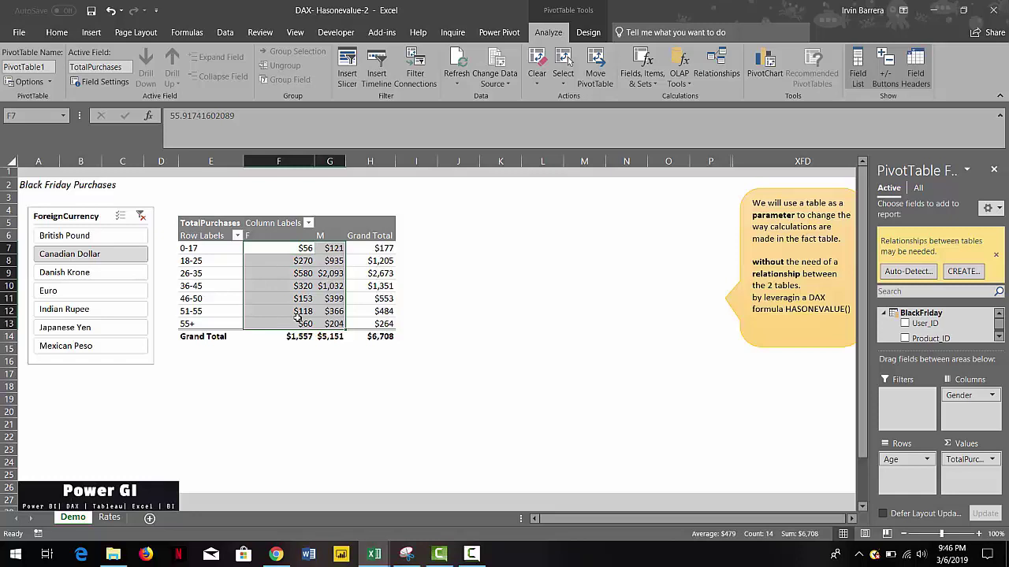
left_click(526, 273)
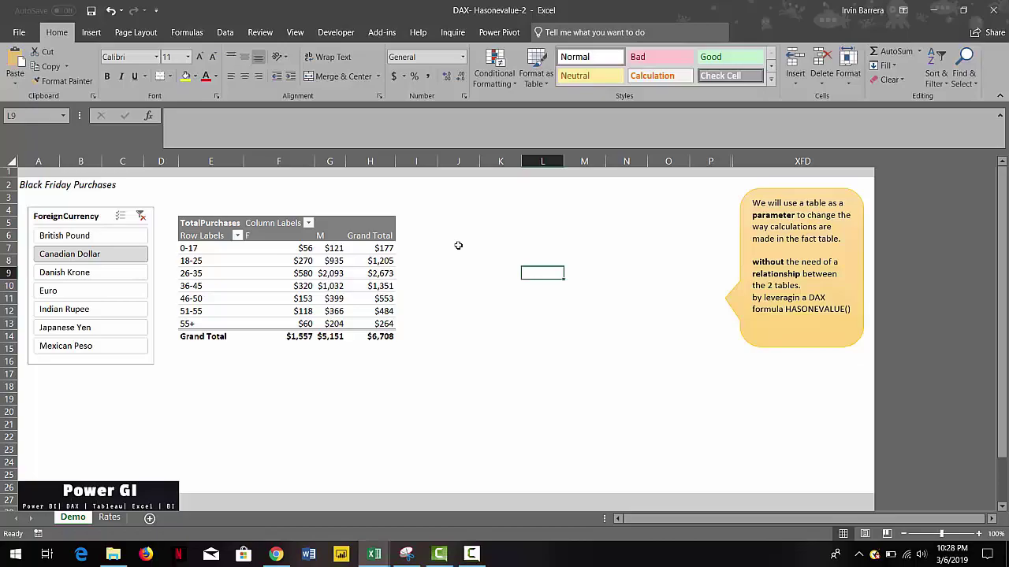
mouse_move(373, 554)
left_click(447, 497)
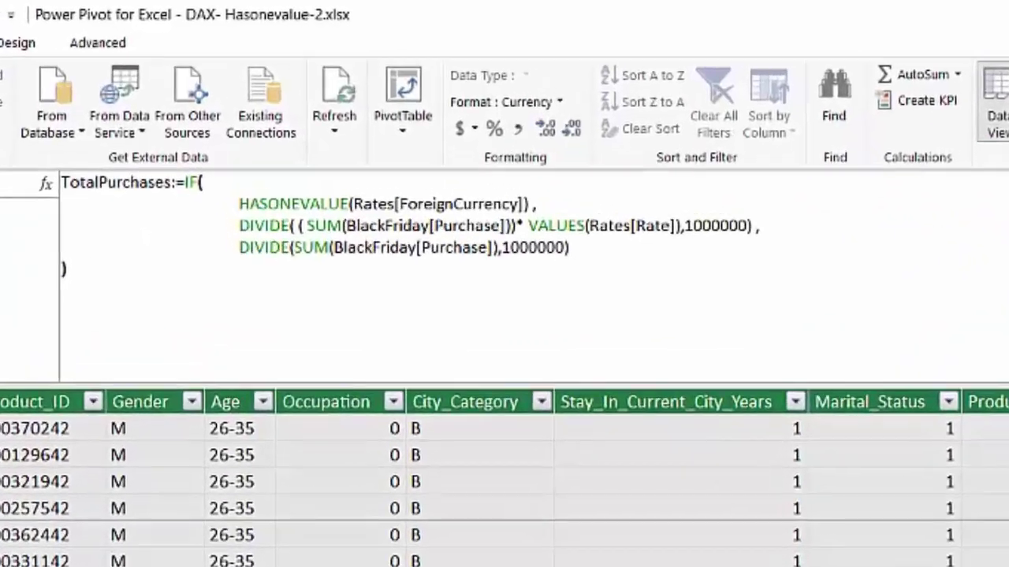